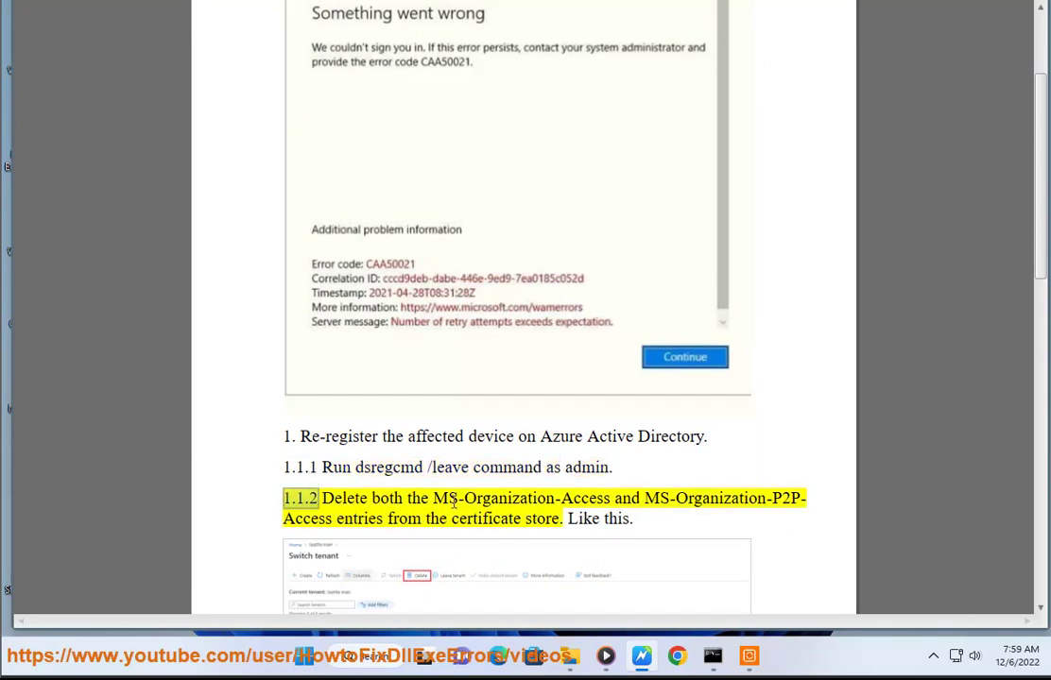
Copy the dsregcmd /leave command from the instructions document and open Command Prompt as administrator.
drag(467, 476, 356, 469)
key(ctrl+c)
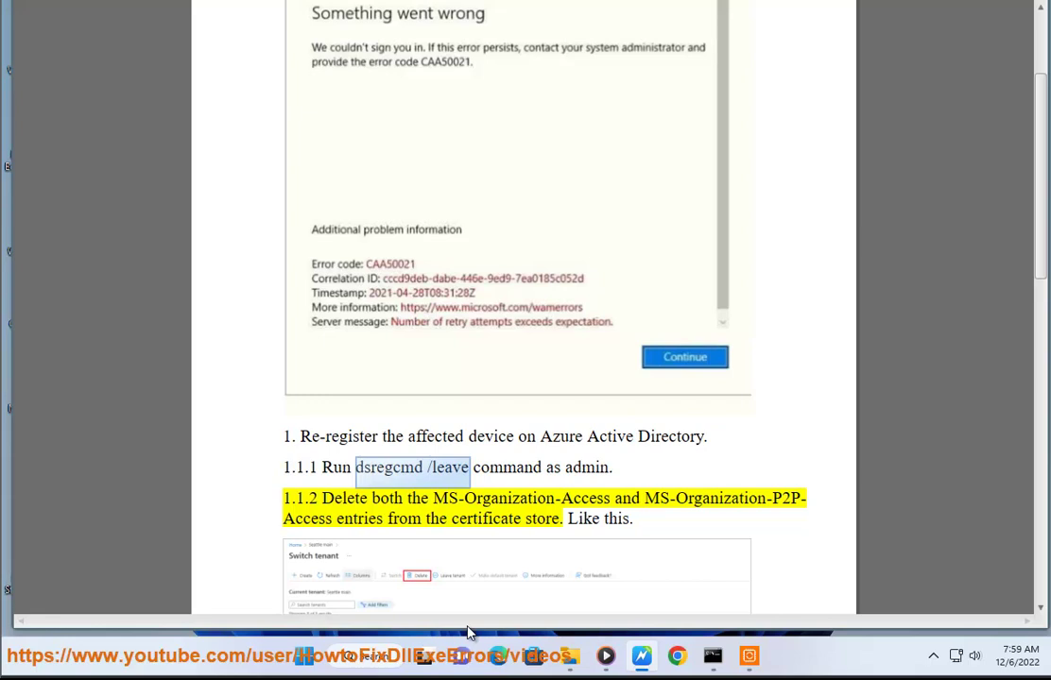
click(347, 667)
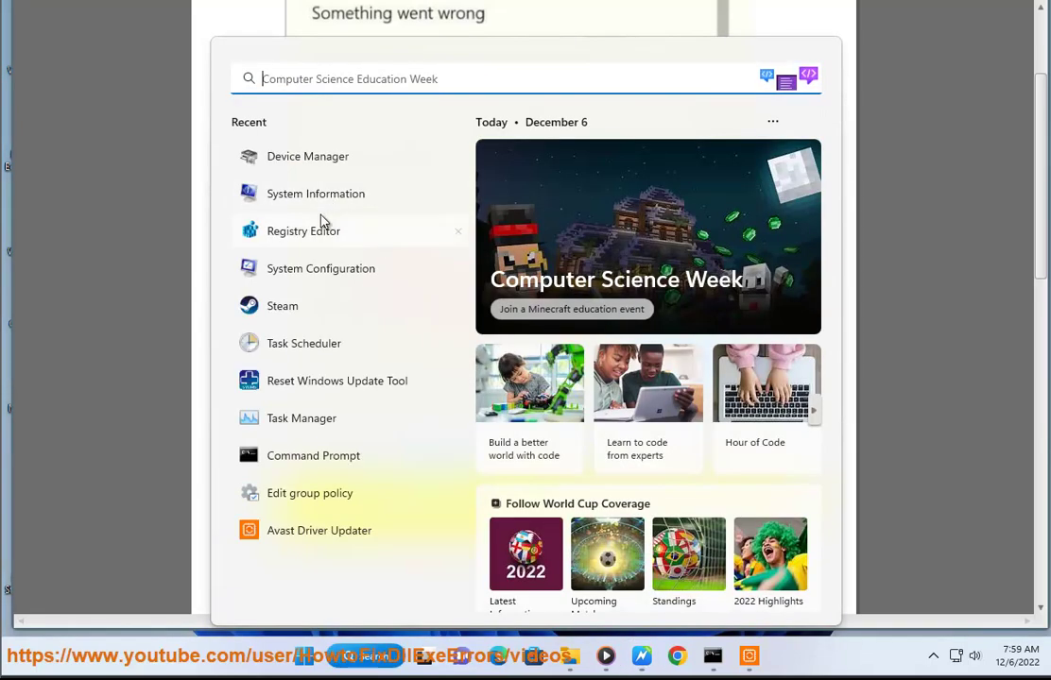
text(c)
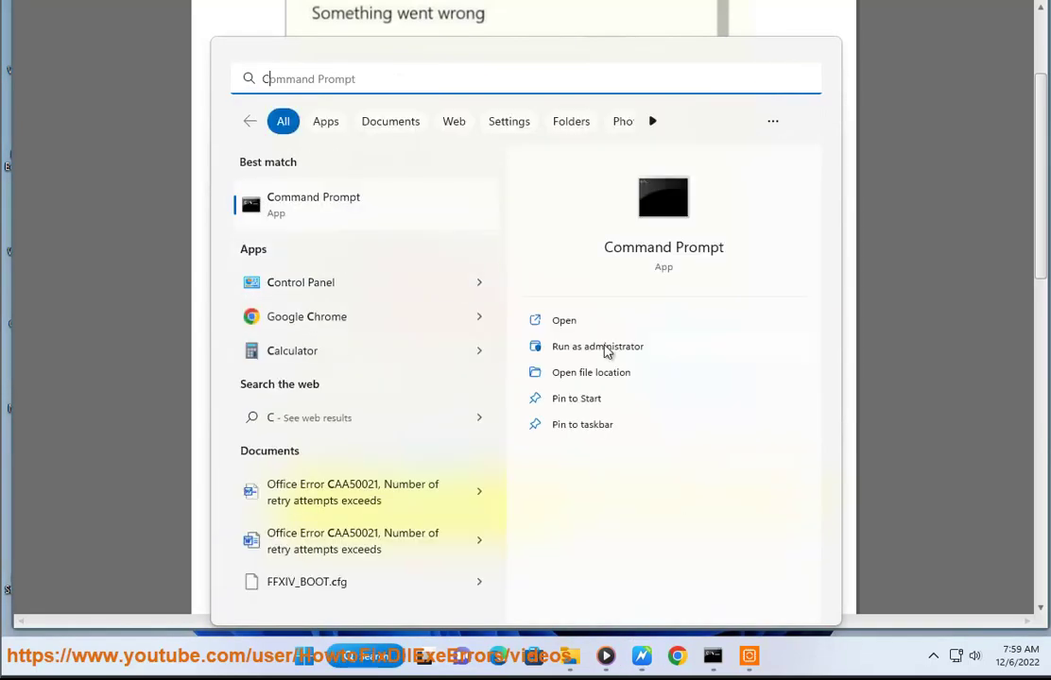
click(605, 348)
click(462, 424)
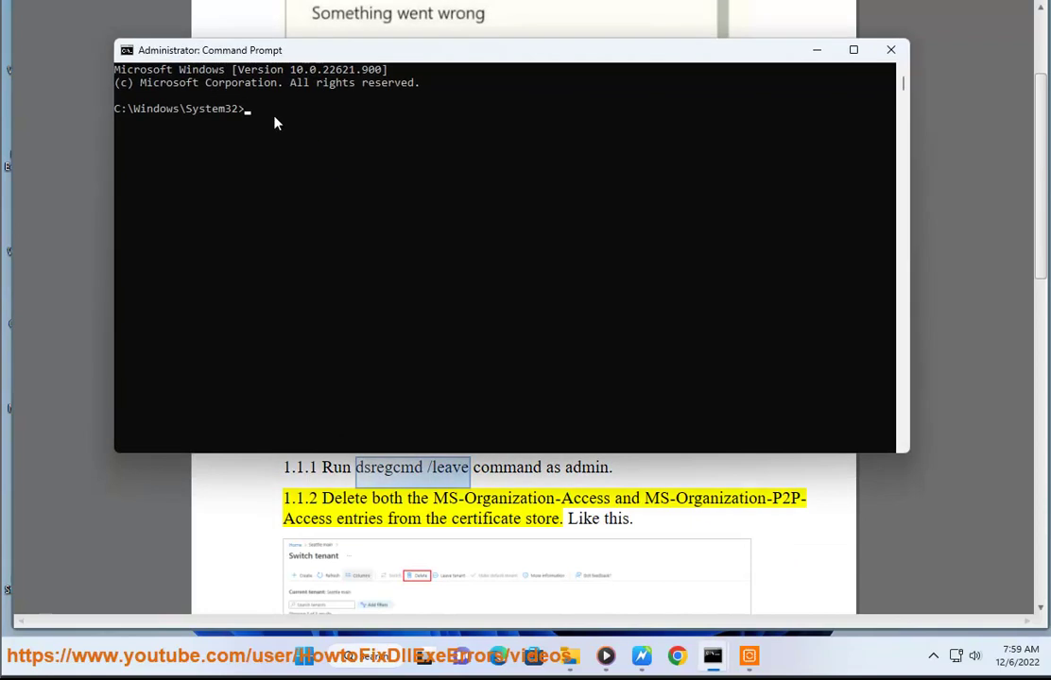
Run the copied dsregcmd /leave command and return to the instructions document.
key(ctrl+v)
key(Return)
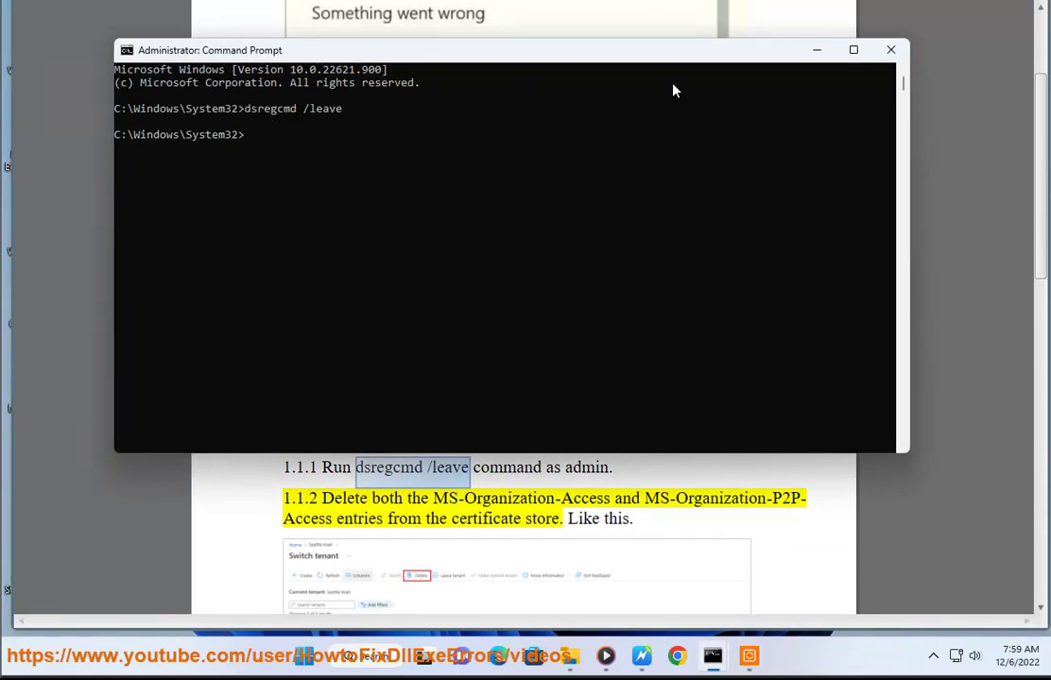
click(720, 541)
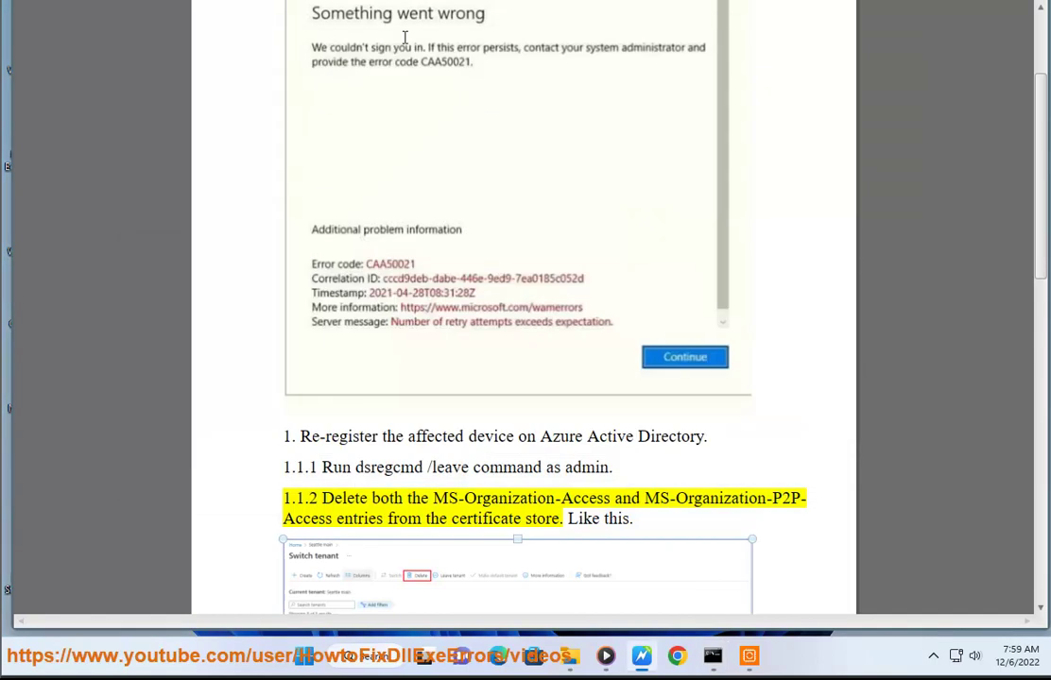
Read on through instructions 1.1.2 to 1.1.4, then run dsregcmd /STATUS in the administrator Command Prompt.
scroll(567, 425, down, 3)
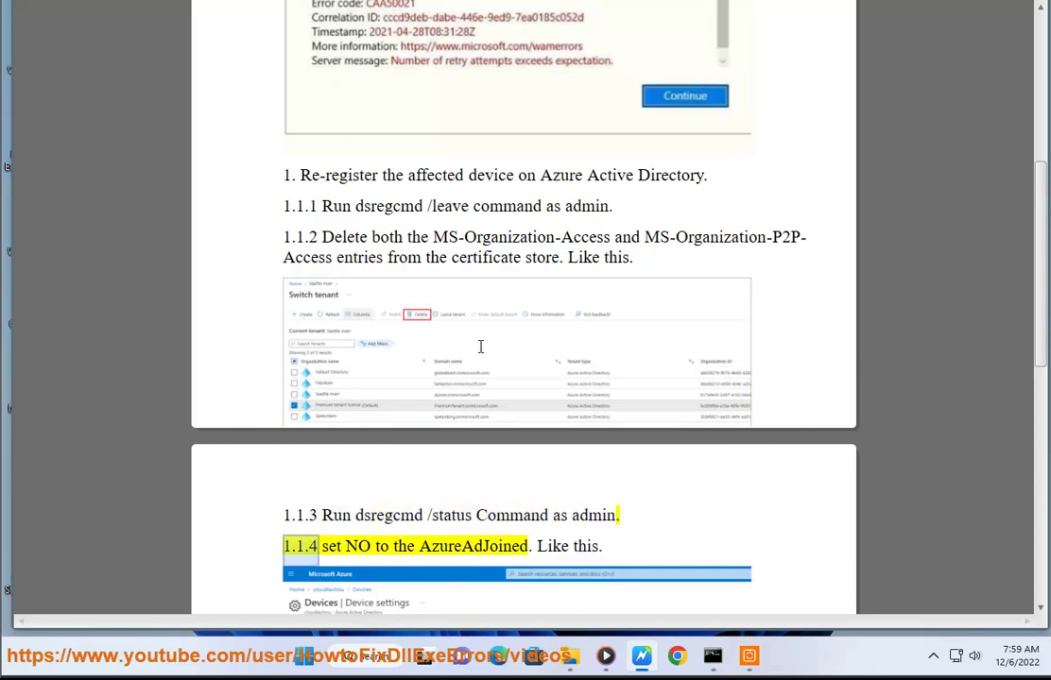
scroll(482, 369, down, 1)
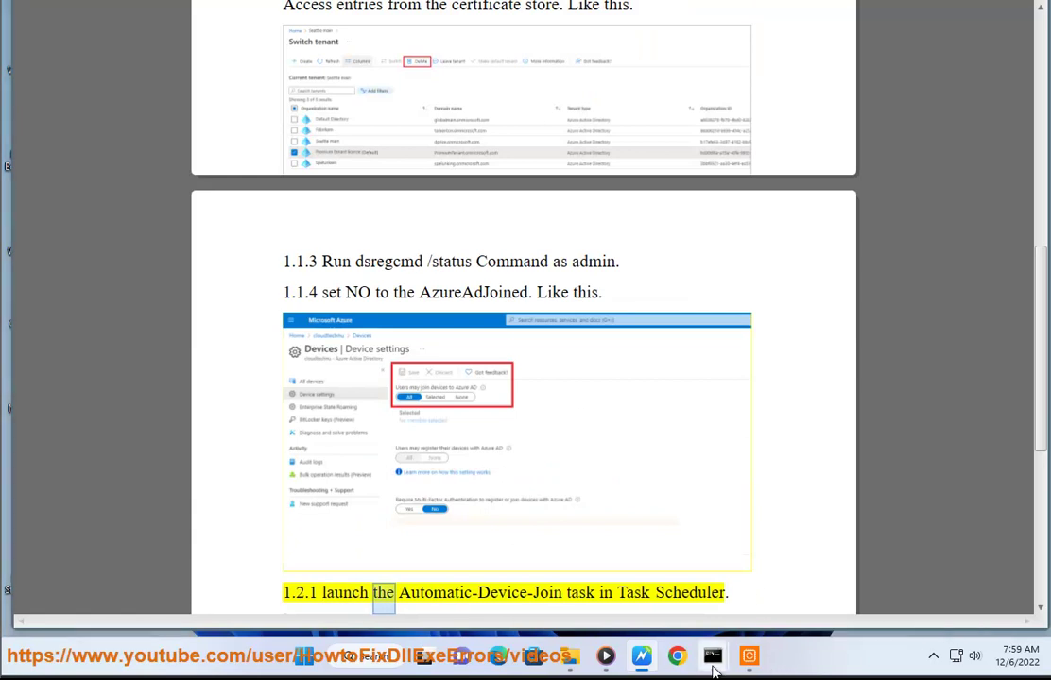
mouse_move(712, 656)
click(680, 521)
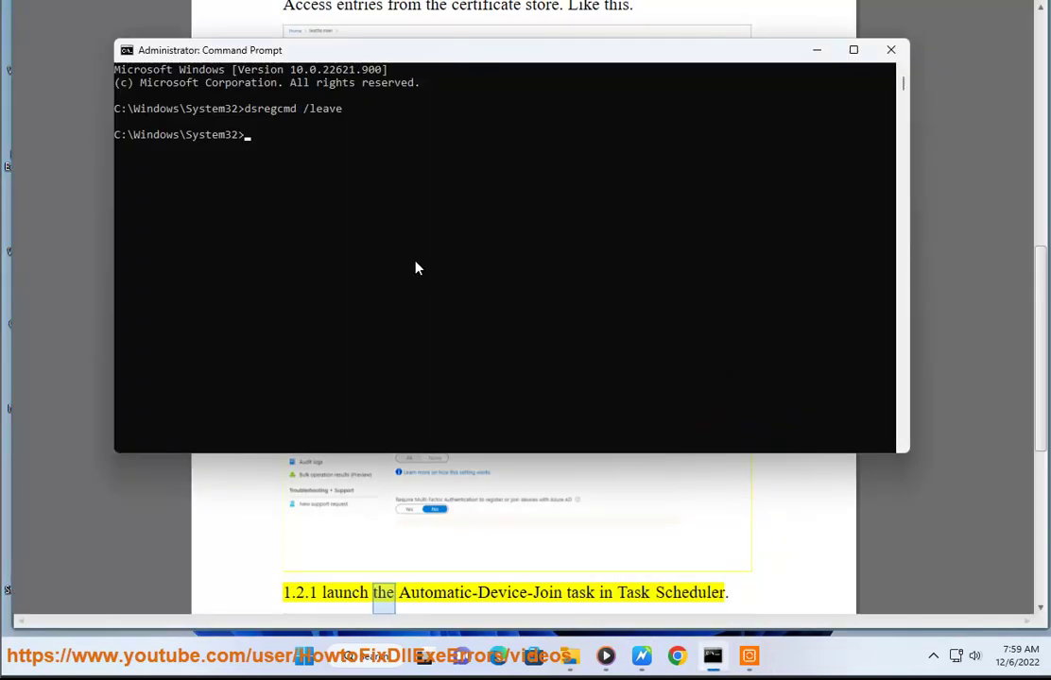
key(Up)
drag(374, 57, 861, 124)
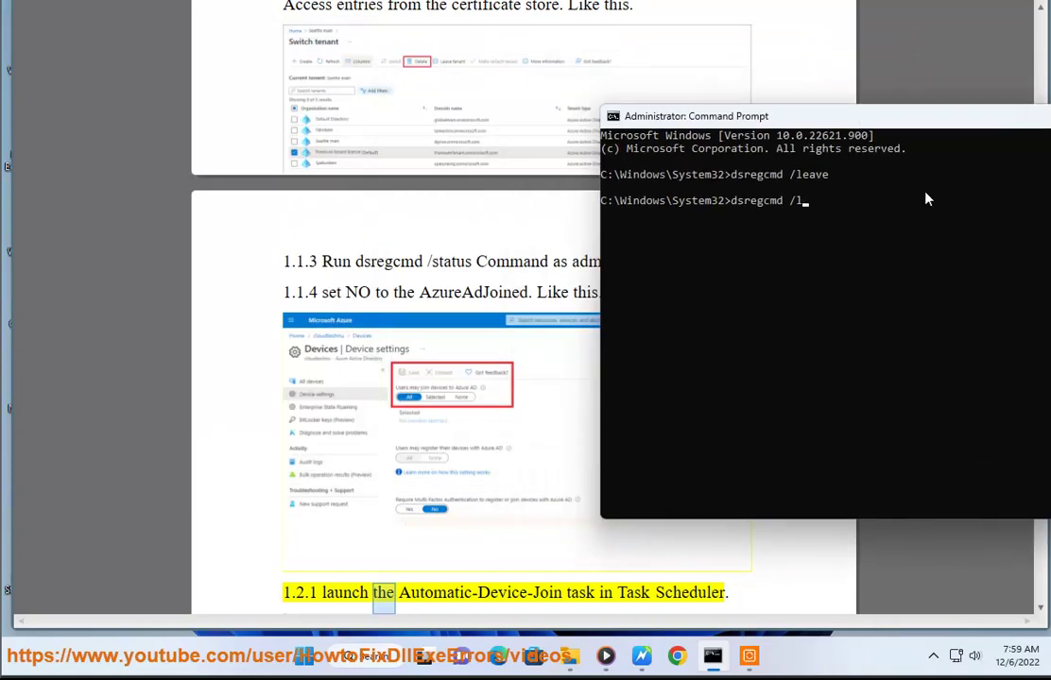
key(BackSpace)
text(STATUS)
key(Return)
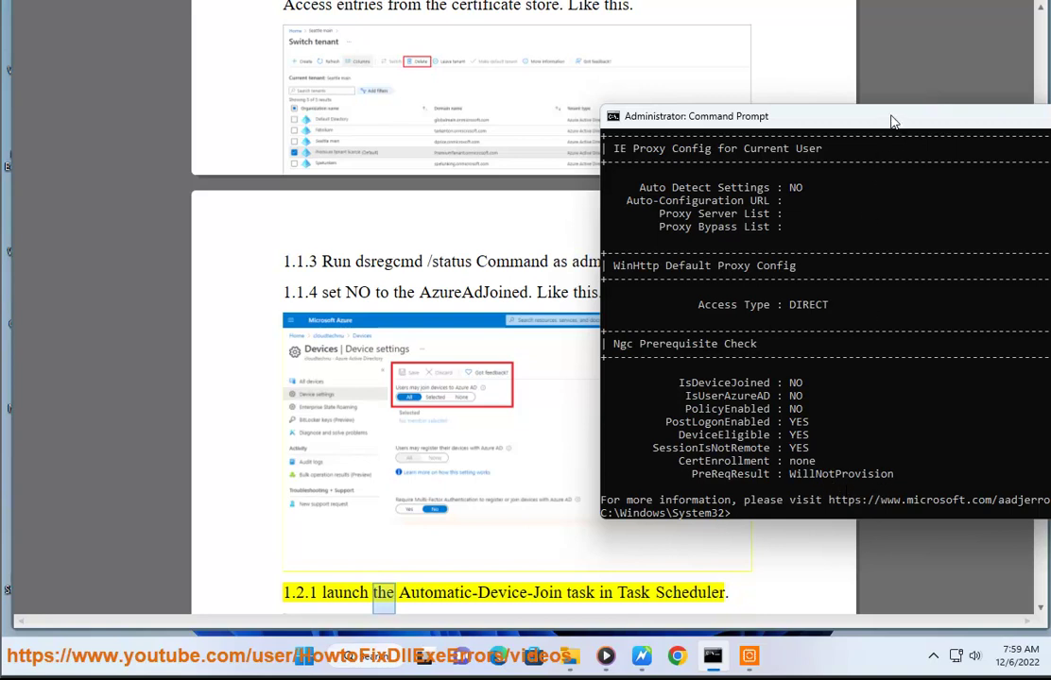
Check the AzureAdJoined value under Device State in the dsregcmd output, then return to the instructions.
drag(893, 121, 651, 93)
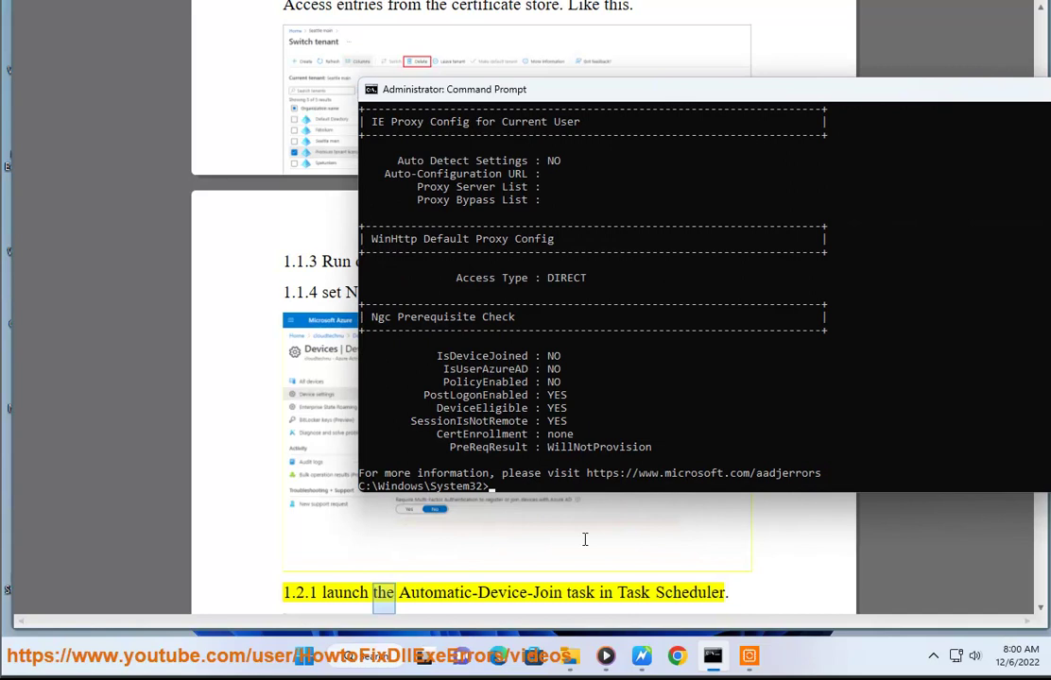
scroll(567, 425, up, 9)
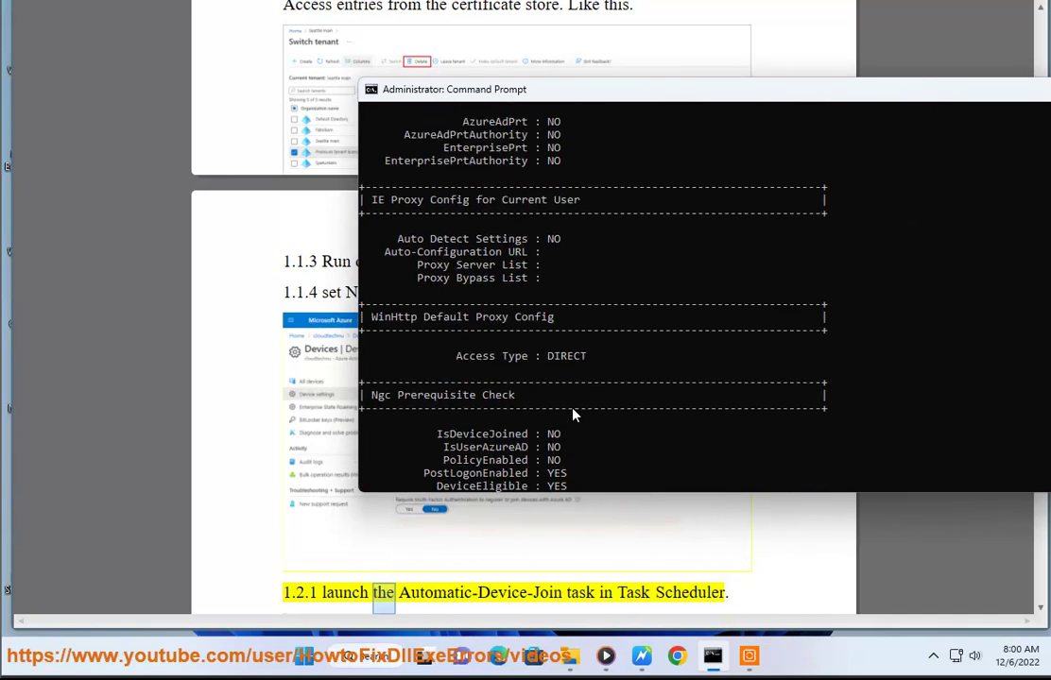
scroll(545, 376, up, 2)
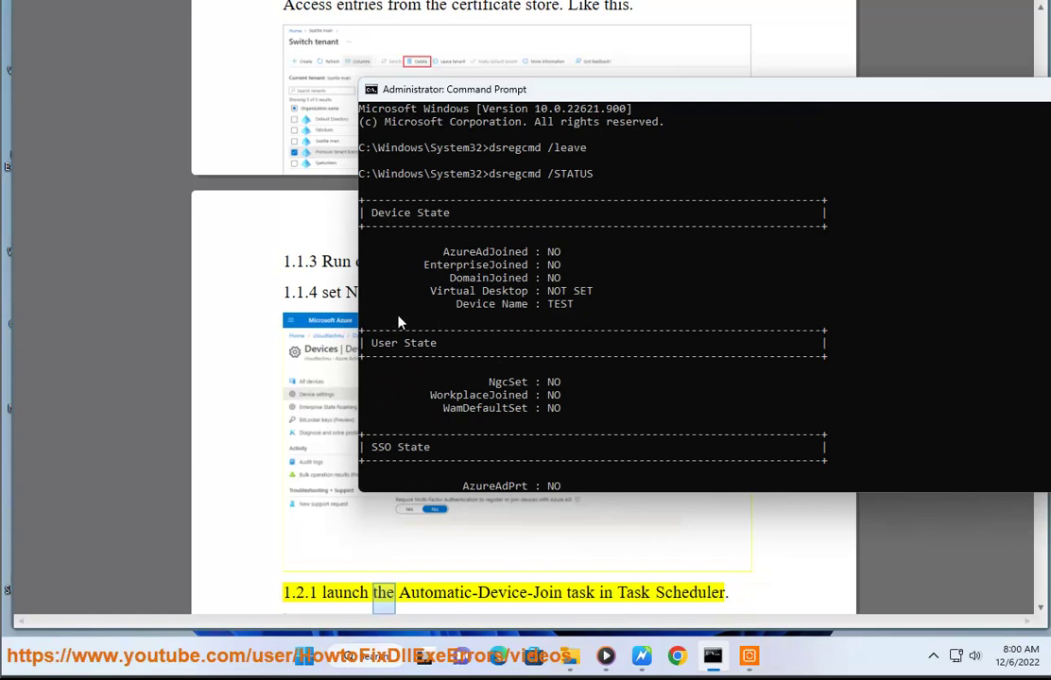
click(541, 532)
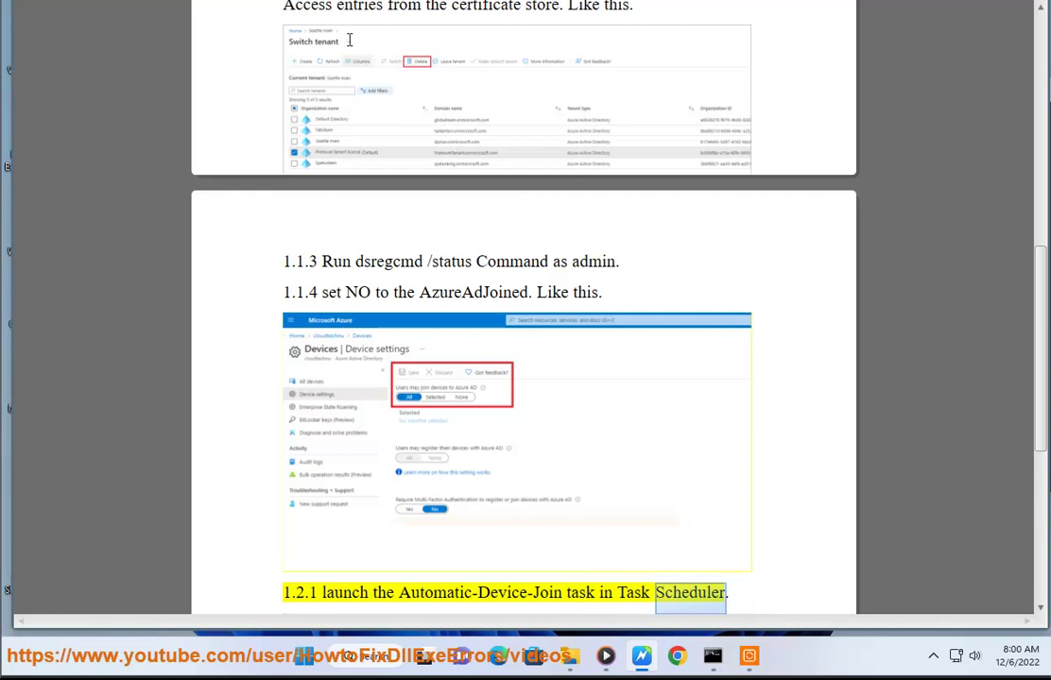
Search Windows for Task Scheduler and launch it.
key(super)
text(TA)
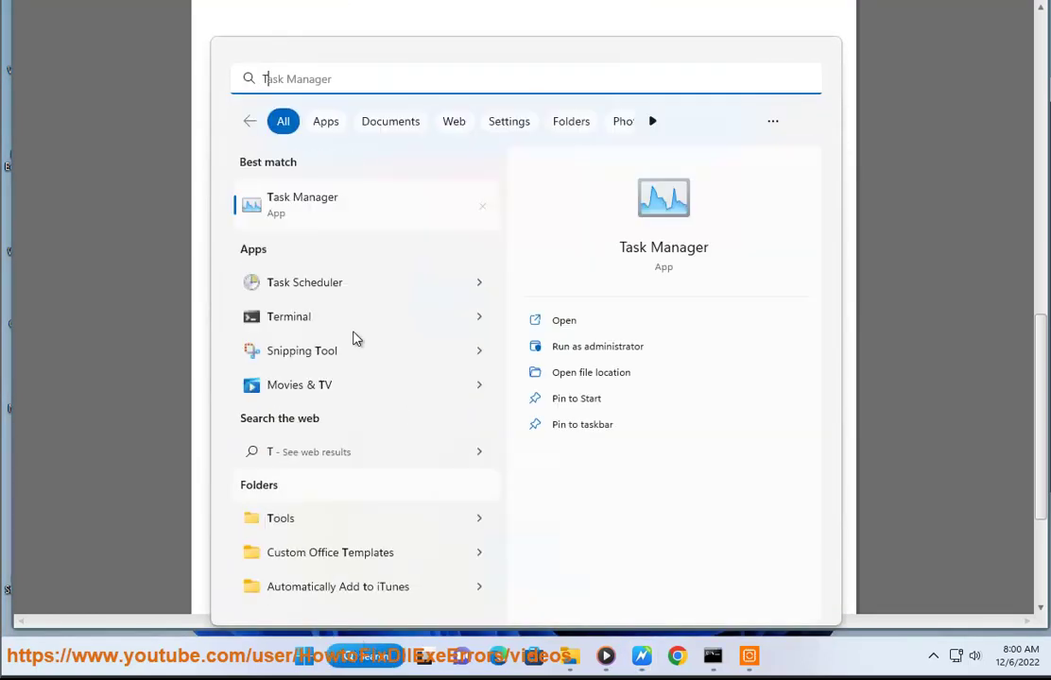
click(339, 288)
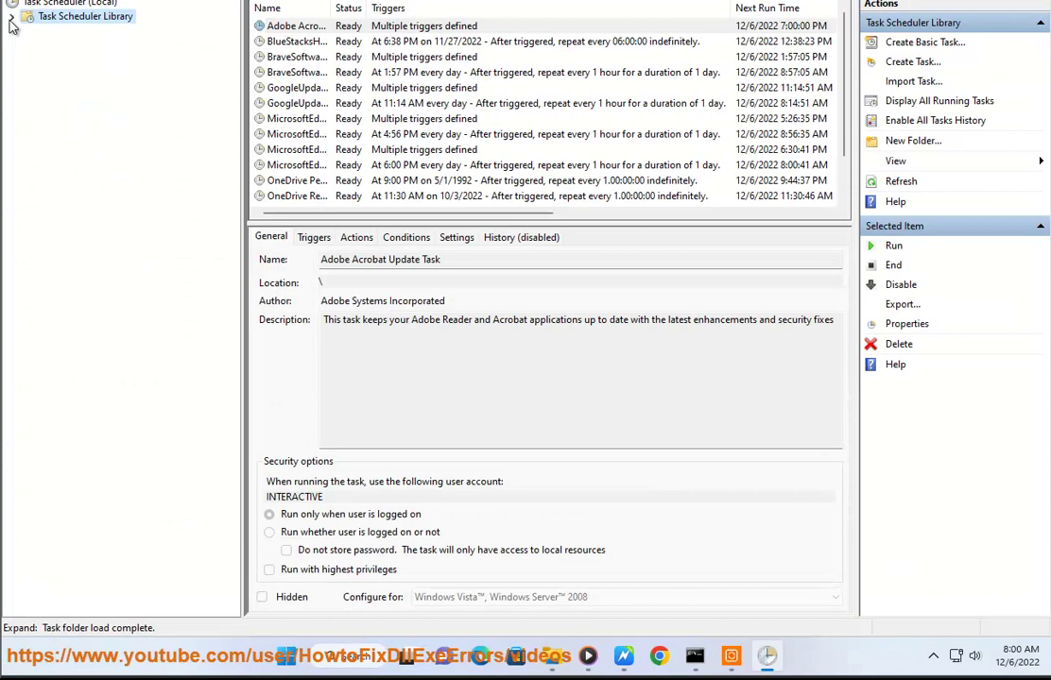
Open the Workplace Join folder under Microsoft > Windows in the Task Scheduler Library.
click(11, 17)
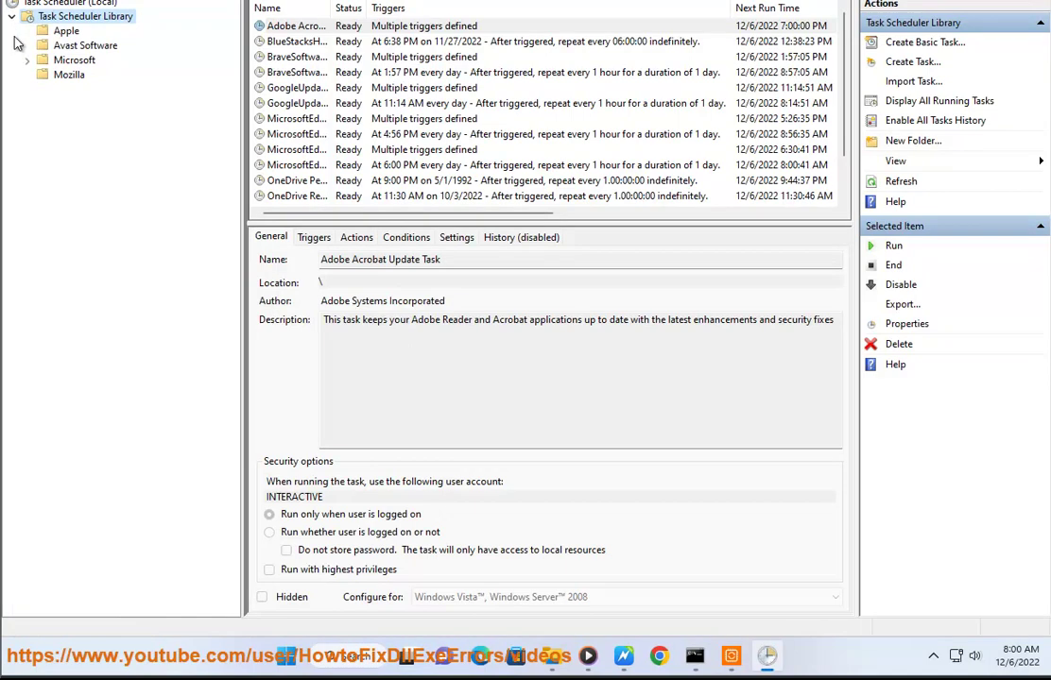
double_click(30, 62)
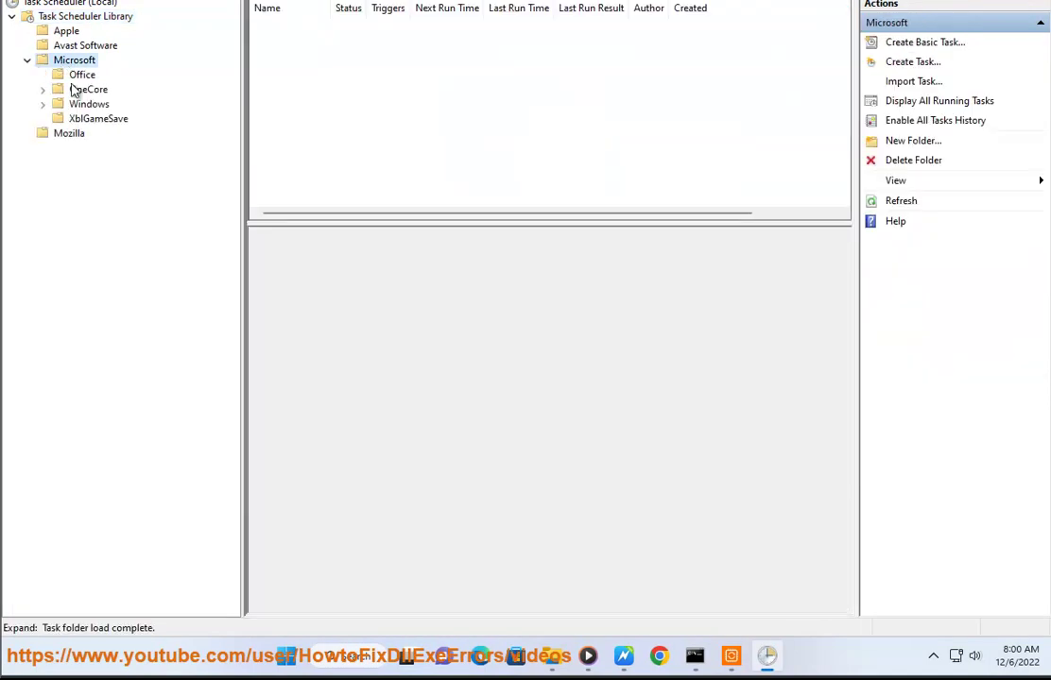
click(55, 109)
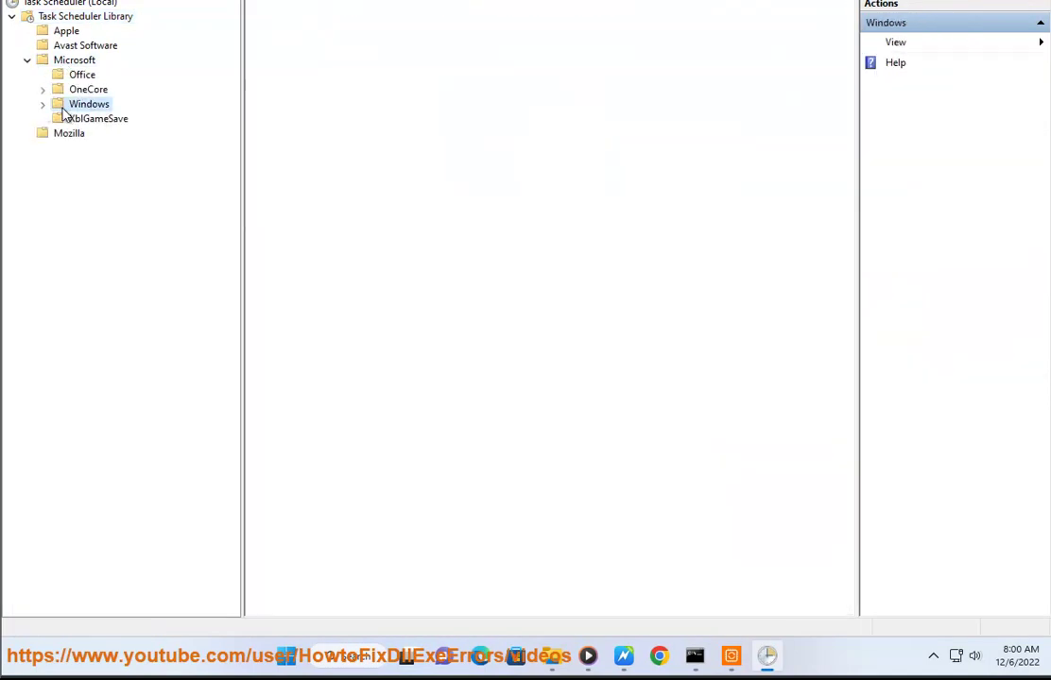
click(45, 105)
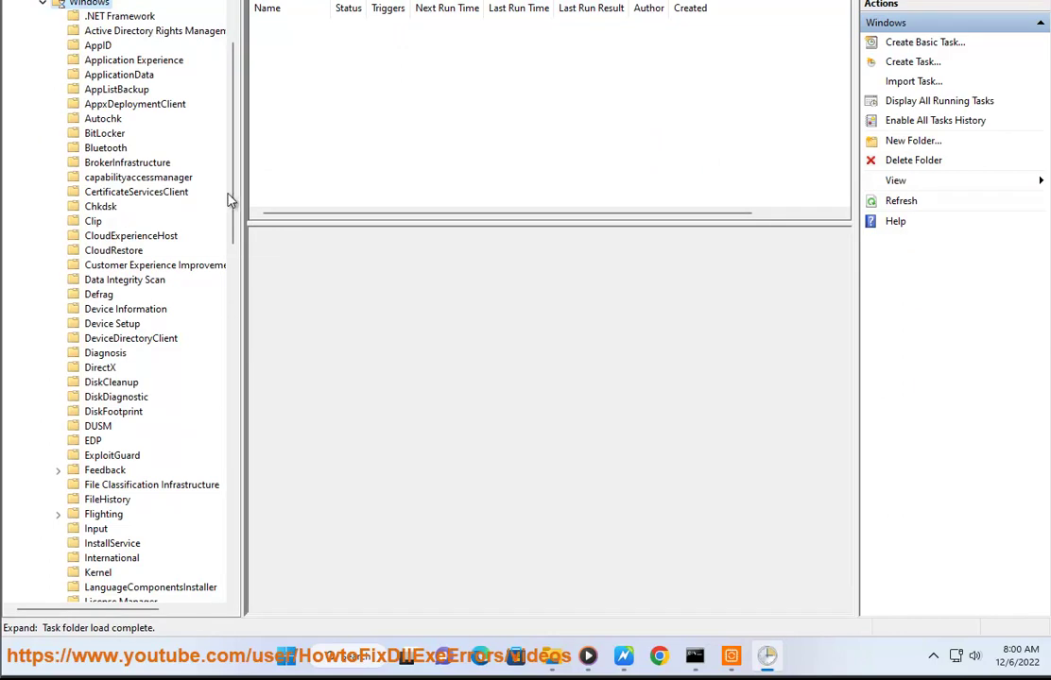
drag(228, 199, 225, 544)
click(132, 530)
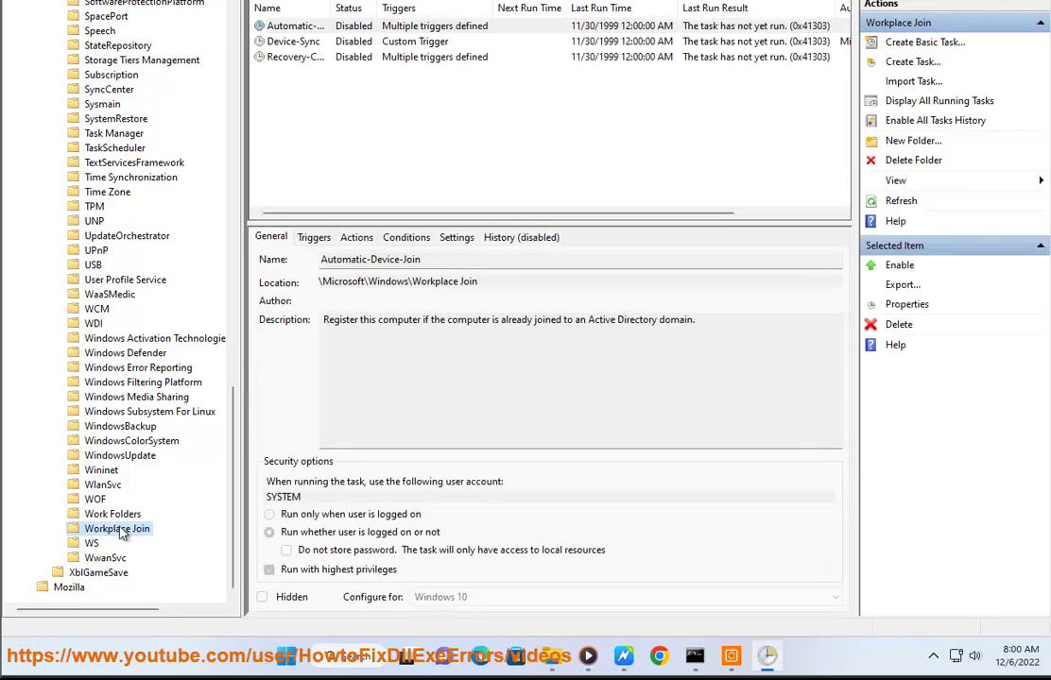
Select the Automatic-Device-Join task and widen the Name column to show the full task names.
click(304, 25)
drag(331, 8, 379, 7)
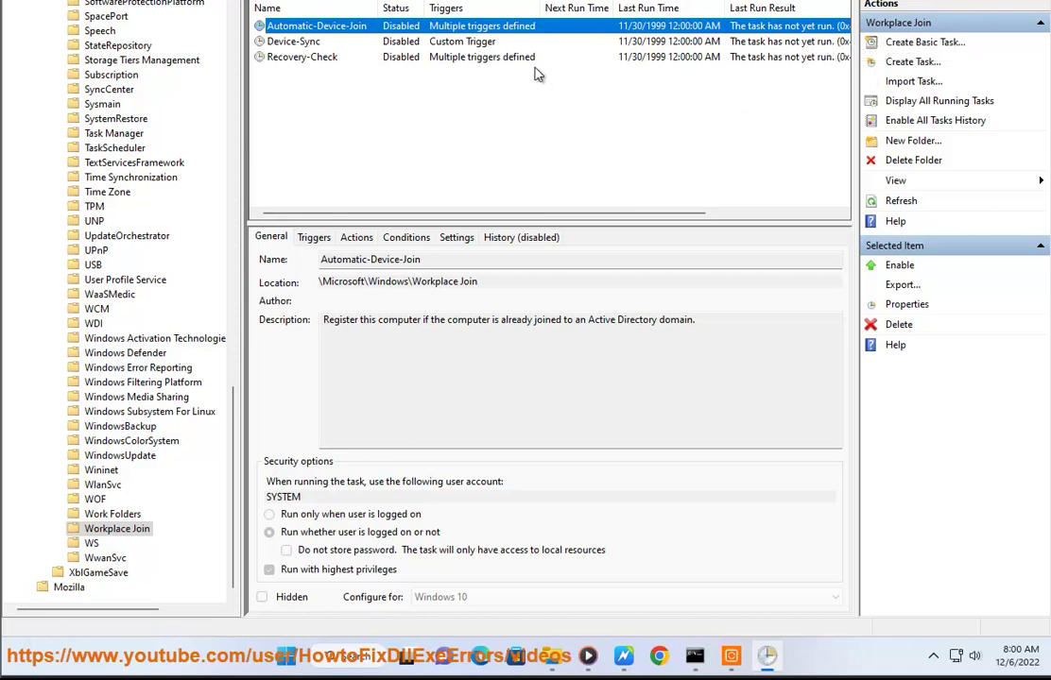
click(910, 206)
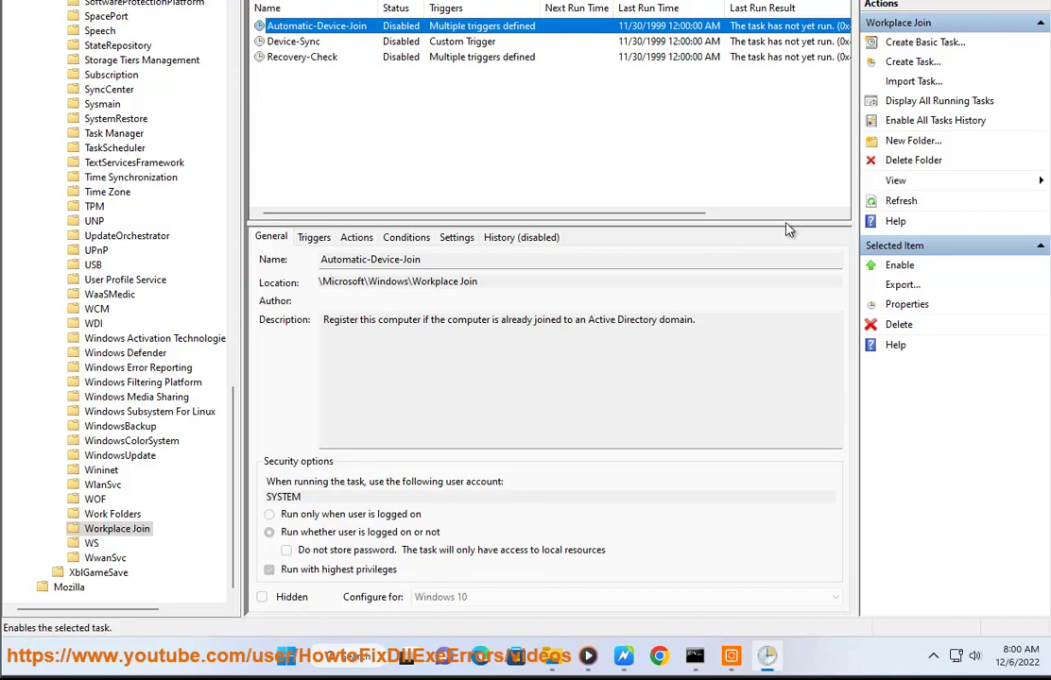
Open the properties of the Automatic-Device-Join task and review its triggers, actions and conditions.
double_click(369, 27)
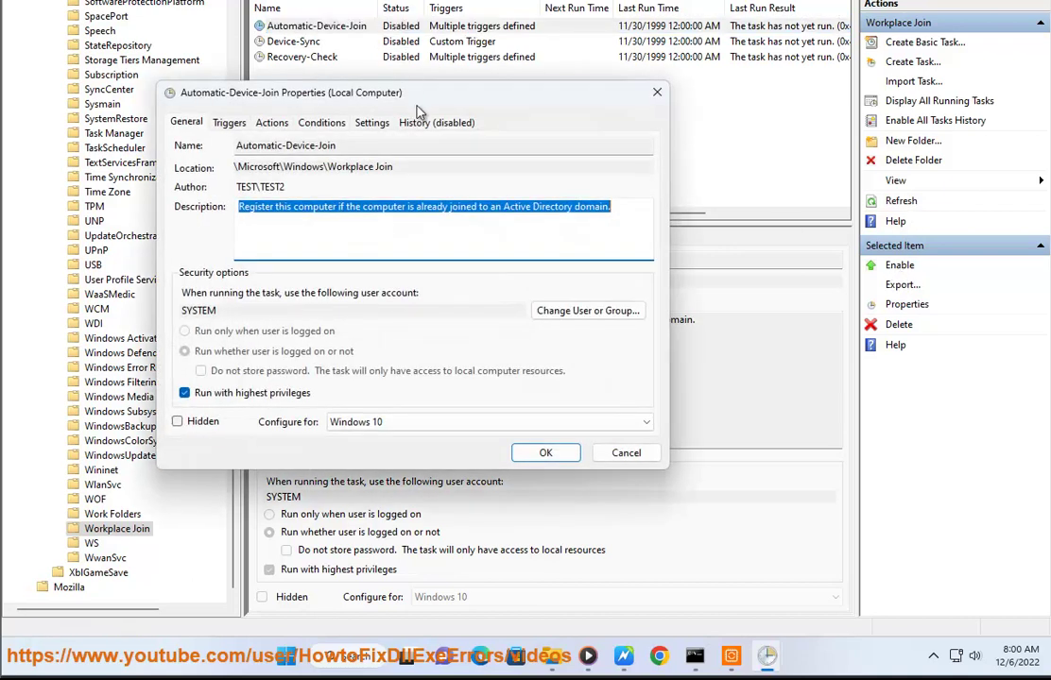
drag(426, 98, 568, 128)
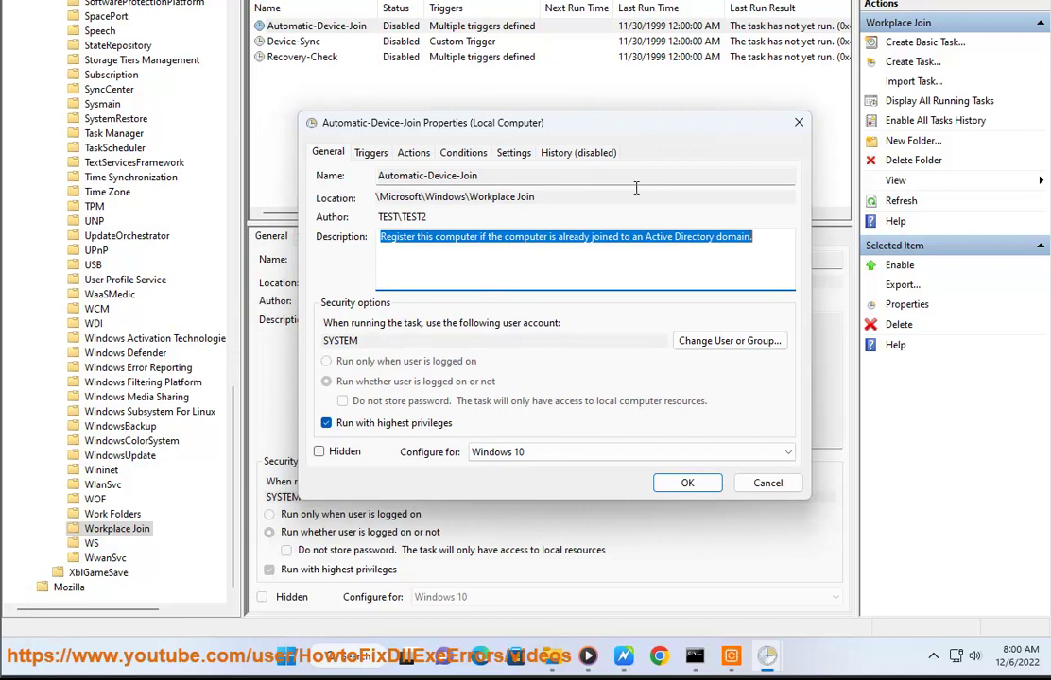
click(368, 153)
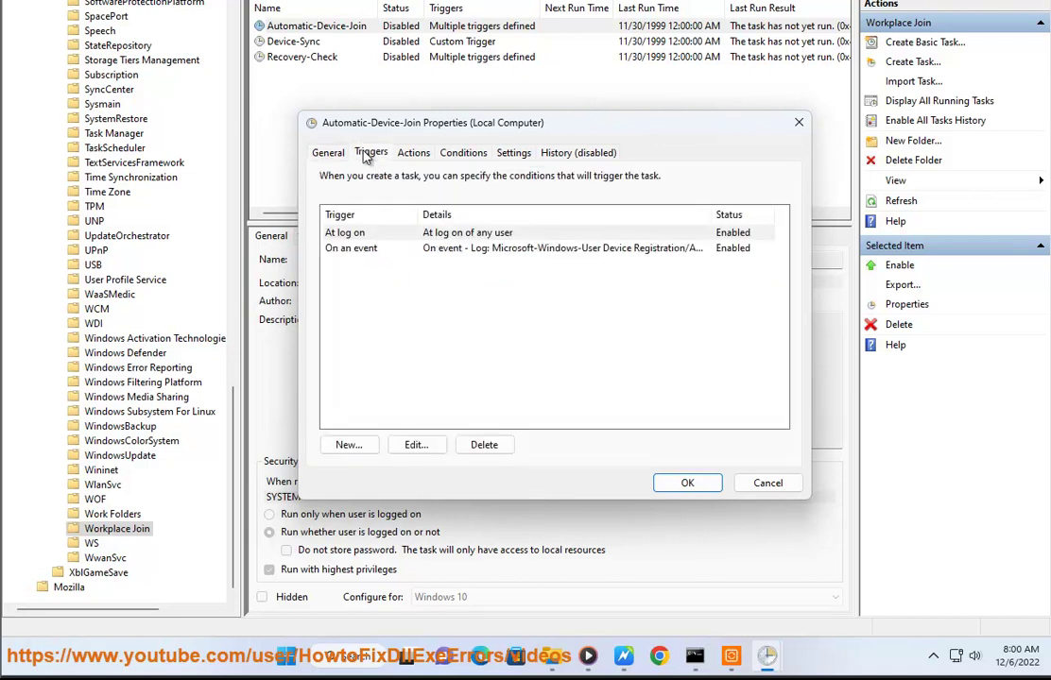
click(411, 155)
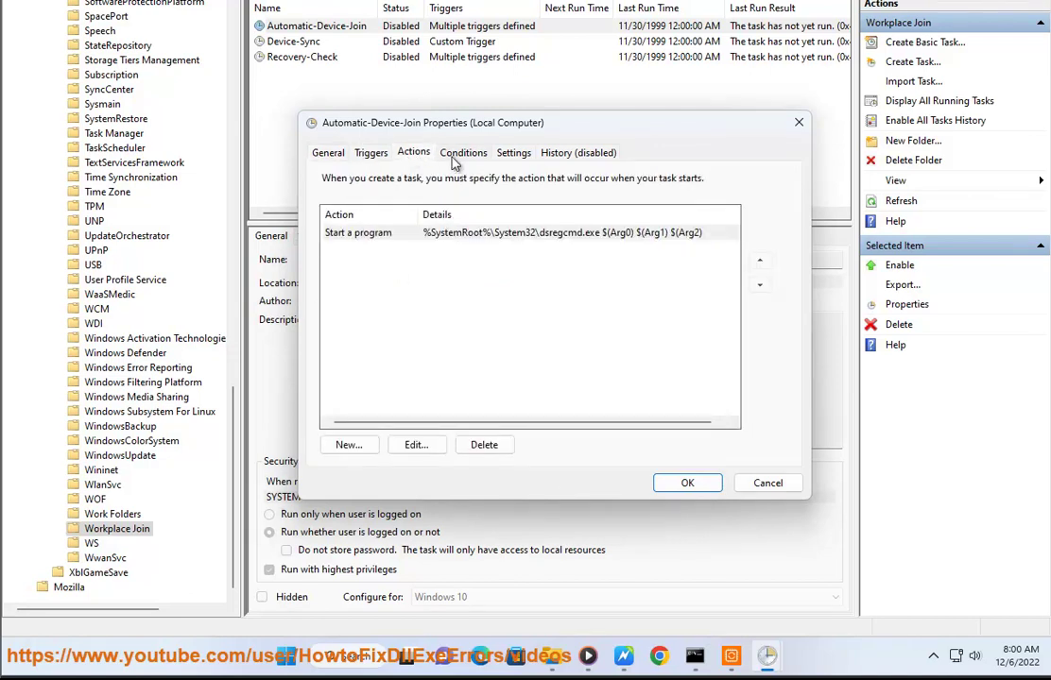
click(451, 154)
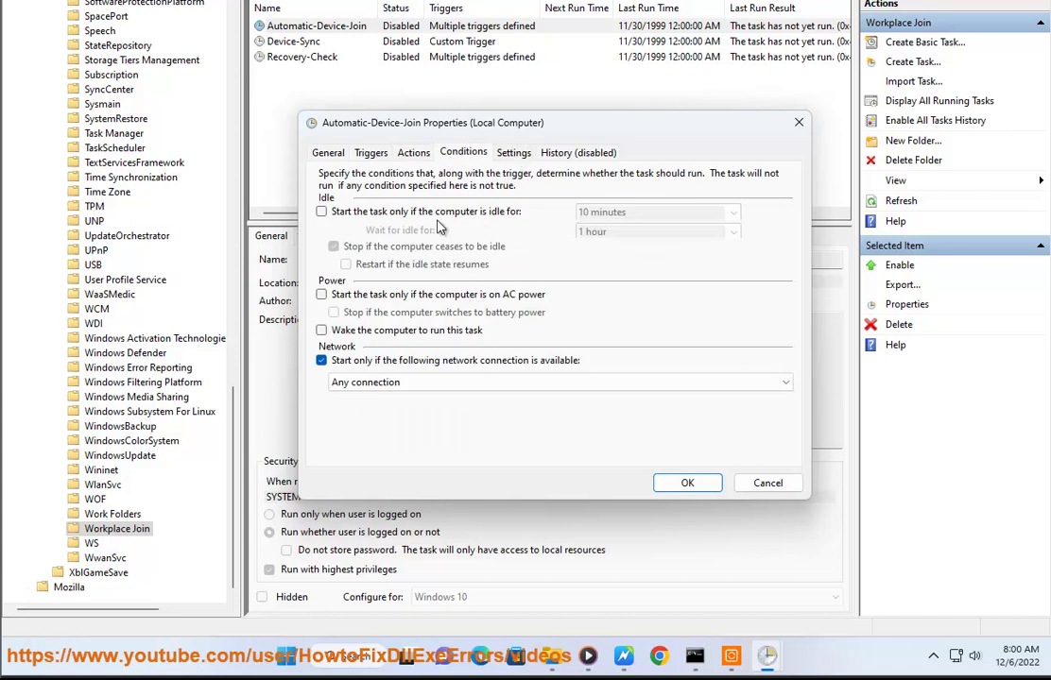
Try to make the Automatic-Device-Join task start only if the computer is idle for 1 minute.
click(374, 216)
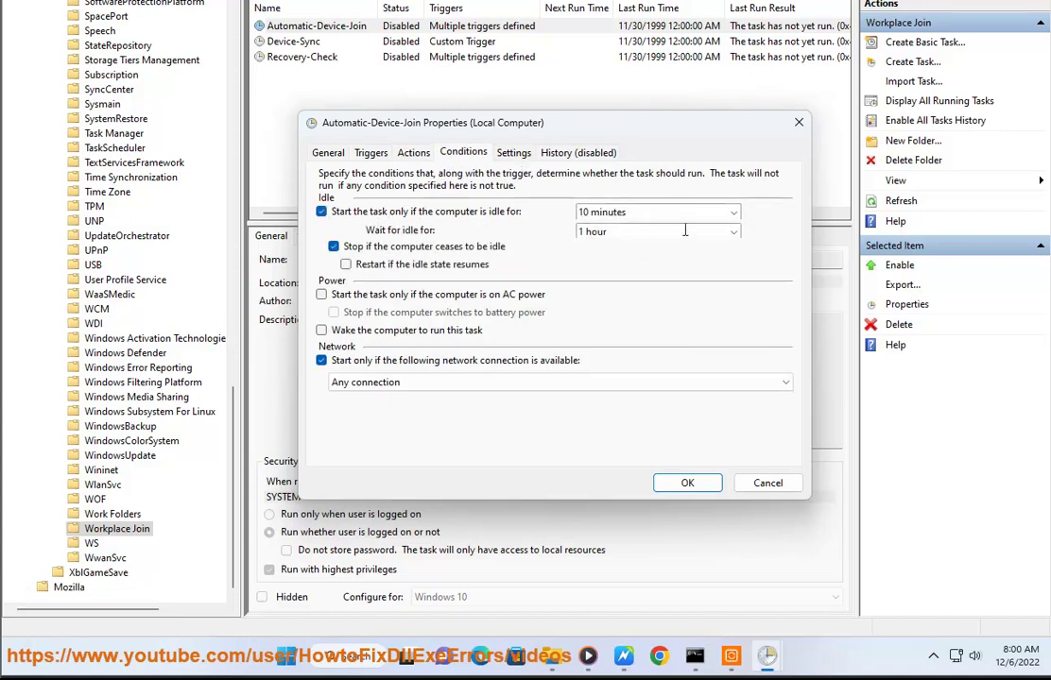
click(734, 211)
click(662, 227)
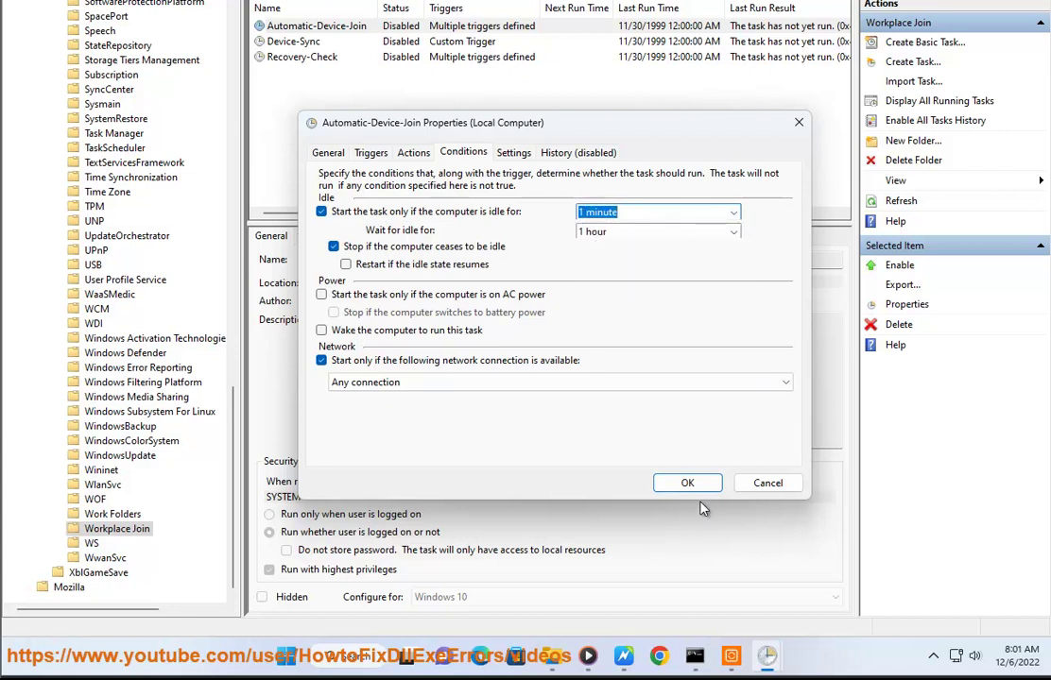
click(675, 490)
click(772, 492)
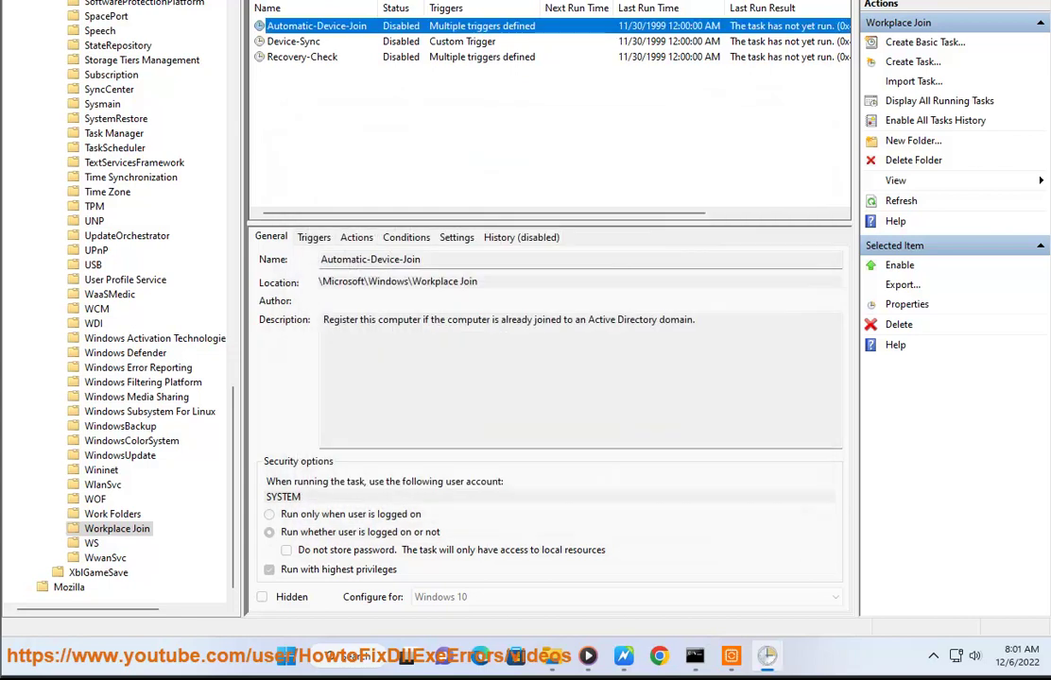
Close Task Scheduler and open the Accounts page in Windows Settings.
key(alt+F4)
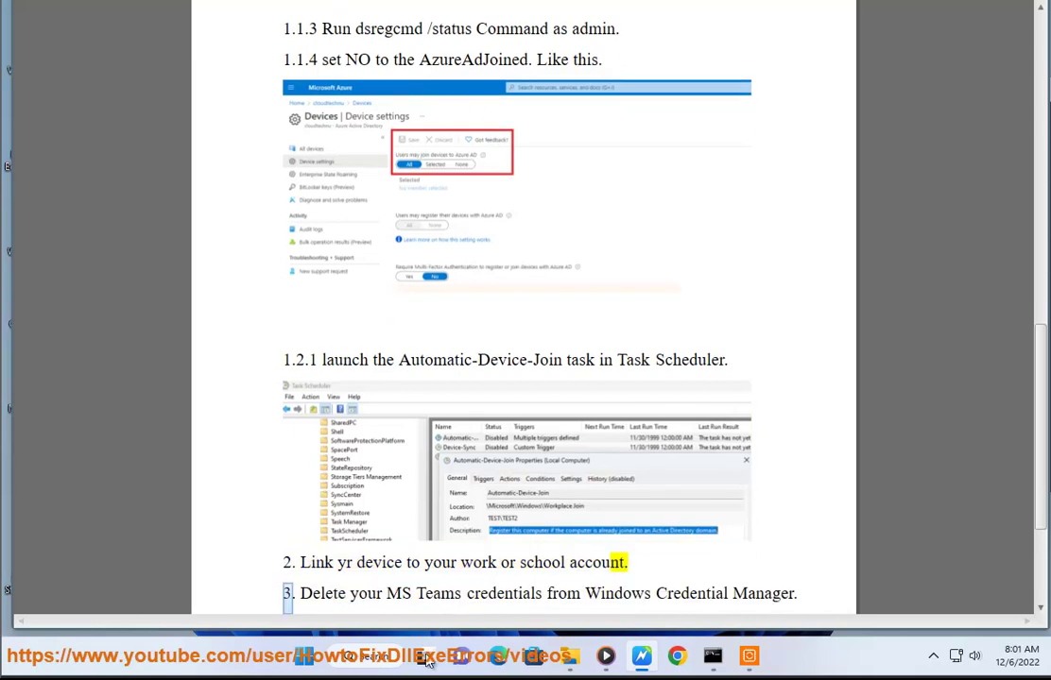
click(304, 658)
click(500, 241)
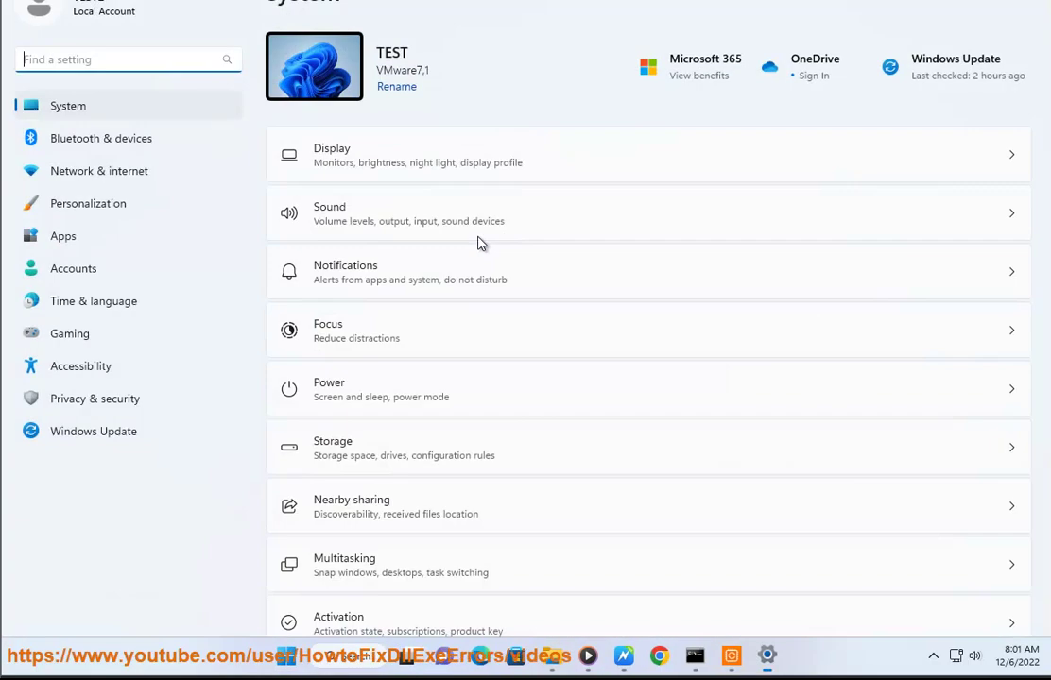
click(82, 271)
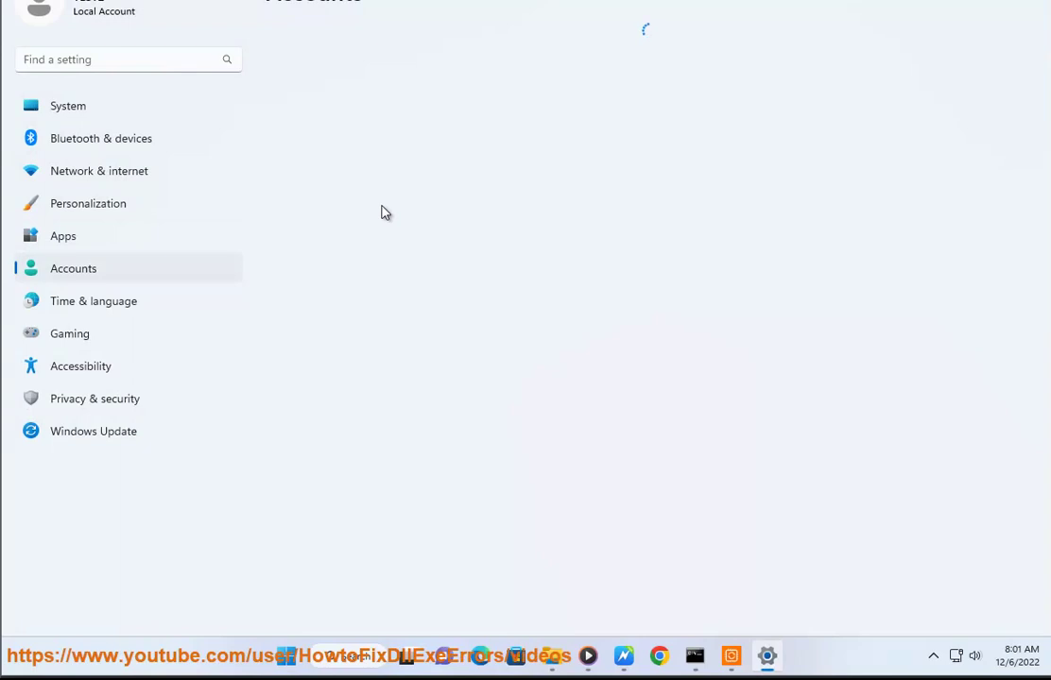
Open the Access work or school settings and start connecting a work or school account.
scroll(502, 500, down, 3)
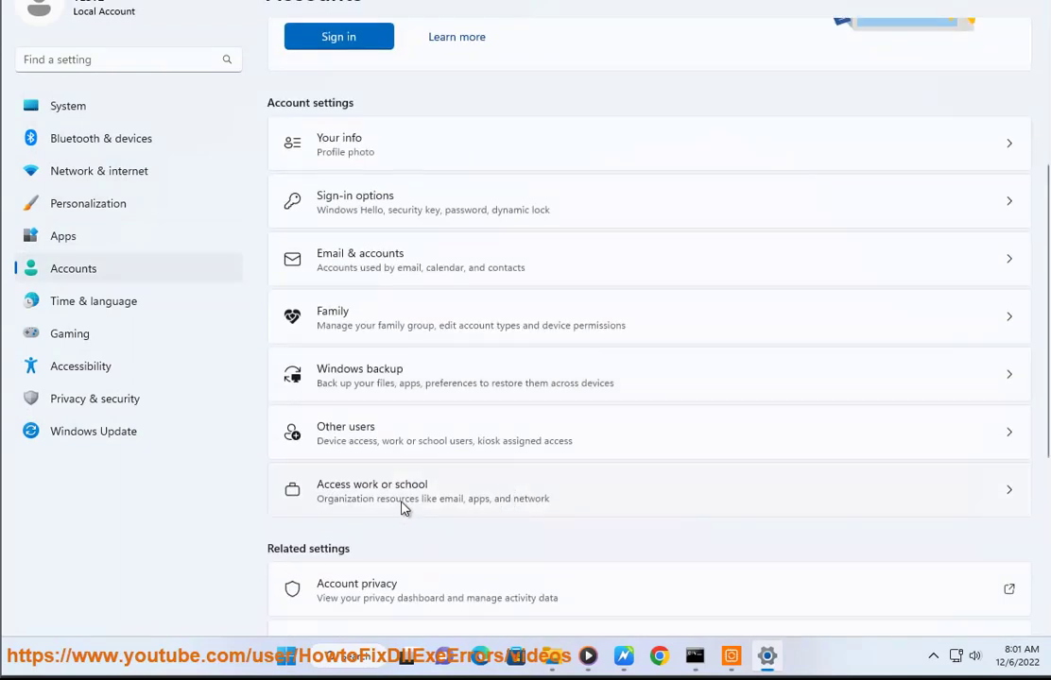
click(462, 506)
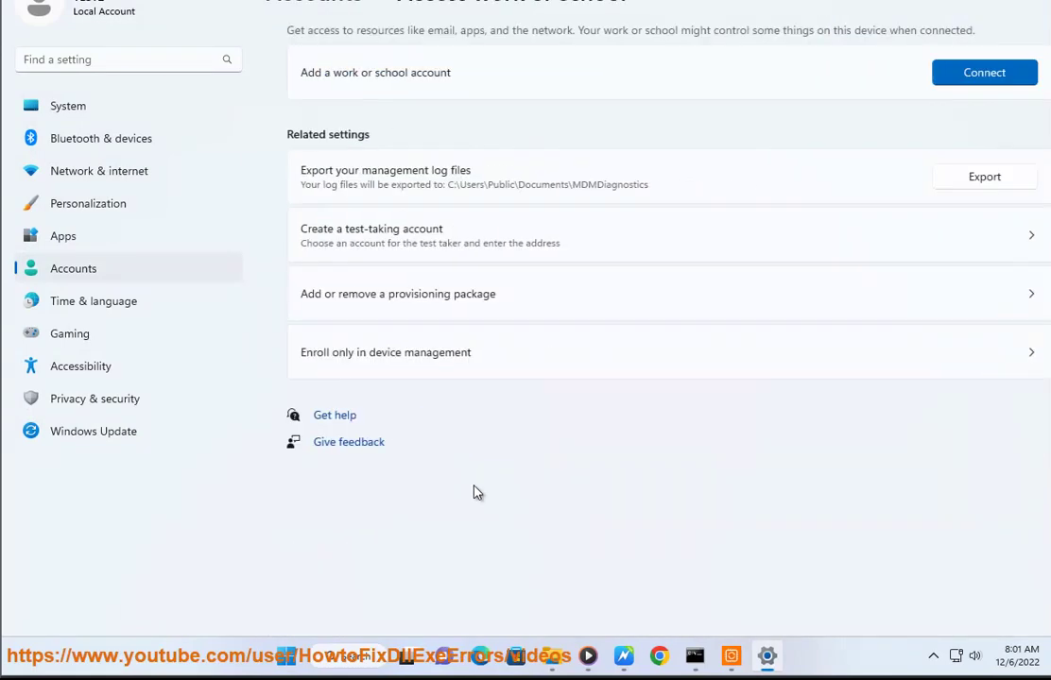
click(962, 73)
drag(457, 40, 577, 122)
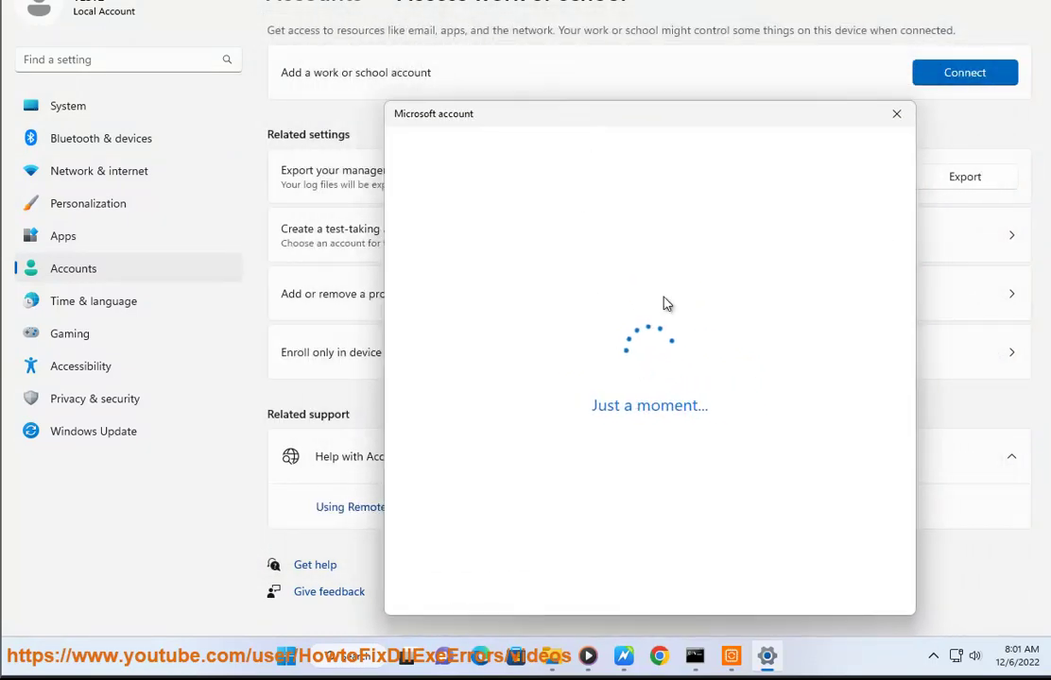
Switch to the instructions document and read the step about deleting MS Teams credentials.
click(624, 656)
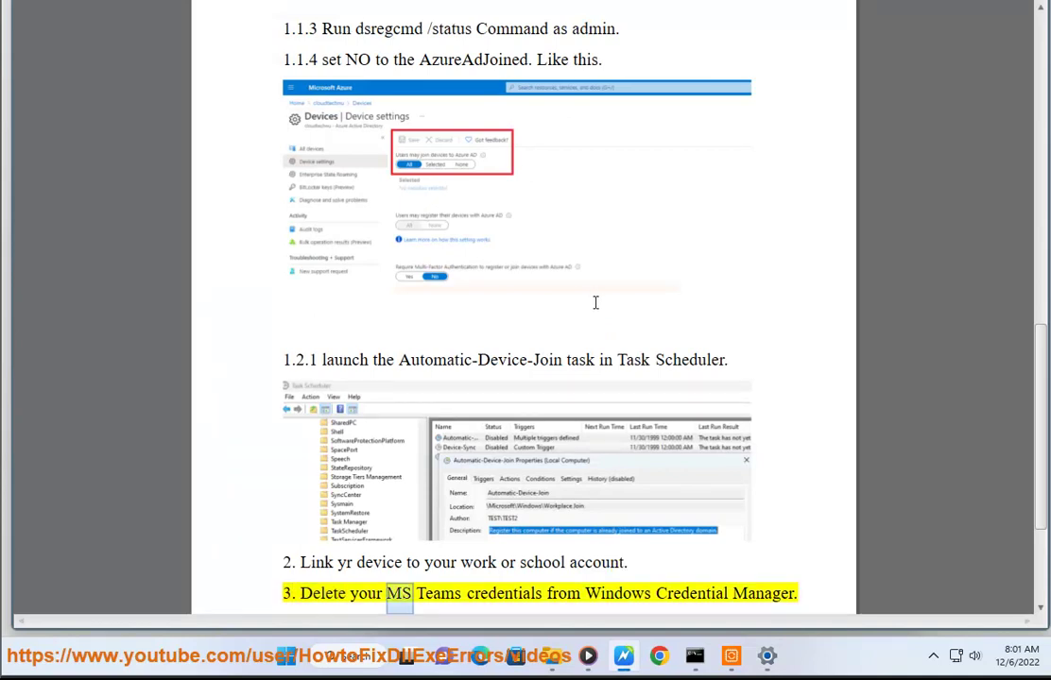
scroll(529, 359, down, 1)
scroll(376, 131, up, 1)
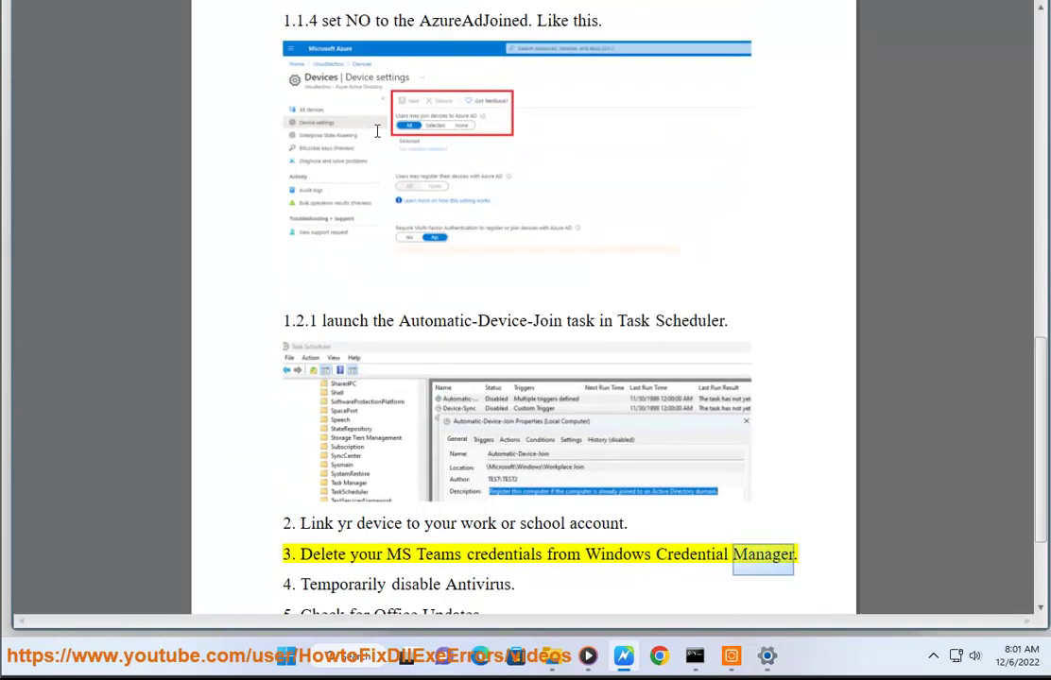
Open Control Panel, search it for CRE and display the Windows Credentials in Credential Manager.
click(364, 656)
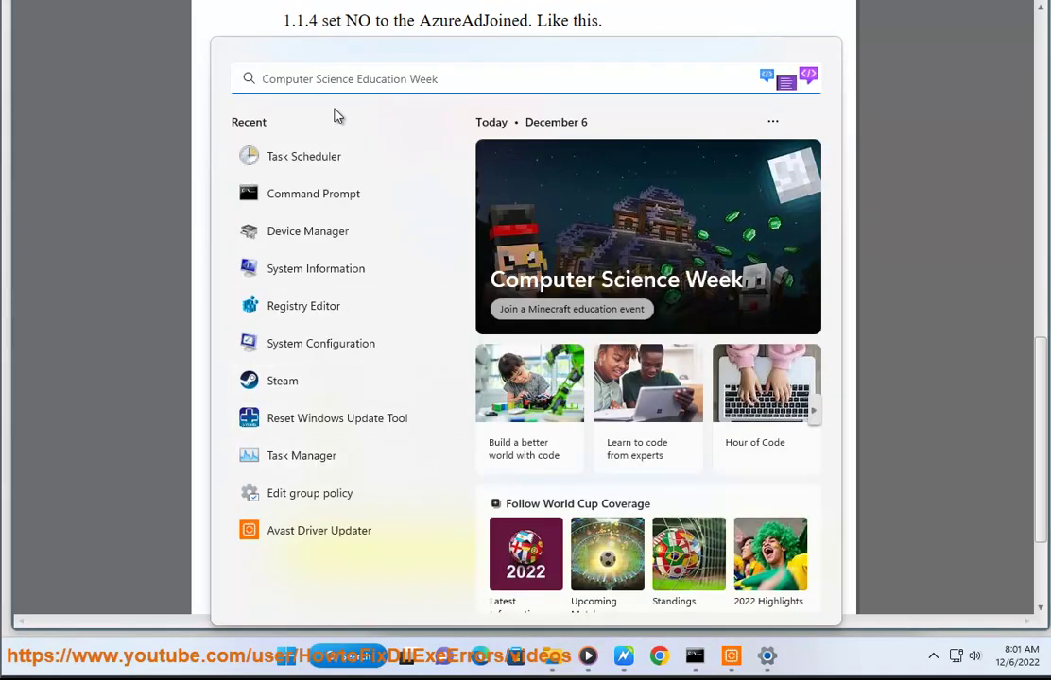
text(C)
key(Return)
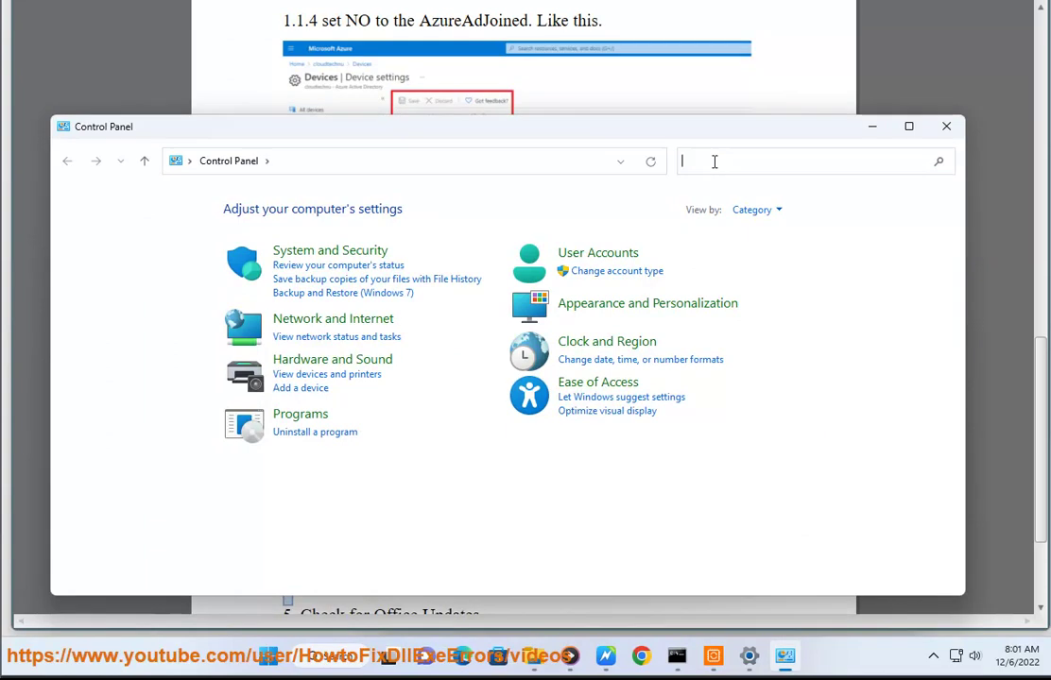
text(CRE)
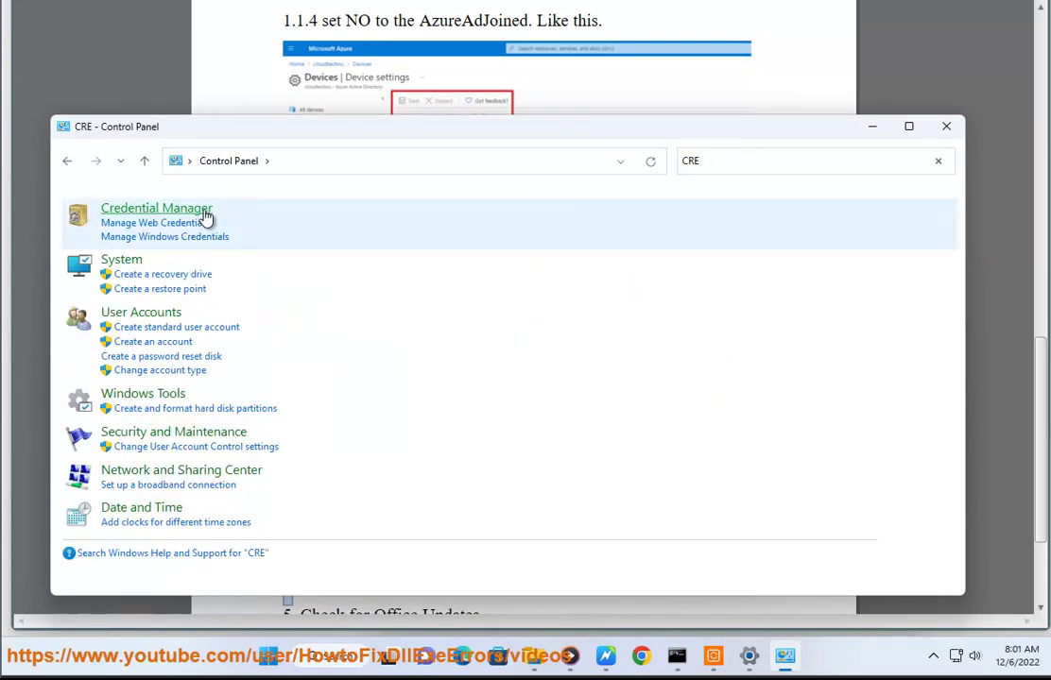
click(204, 210)
click(529, 286)
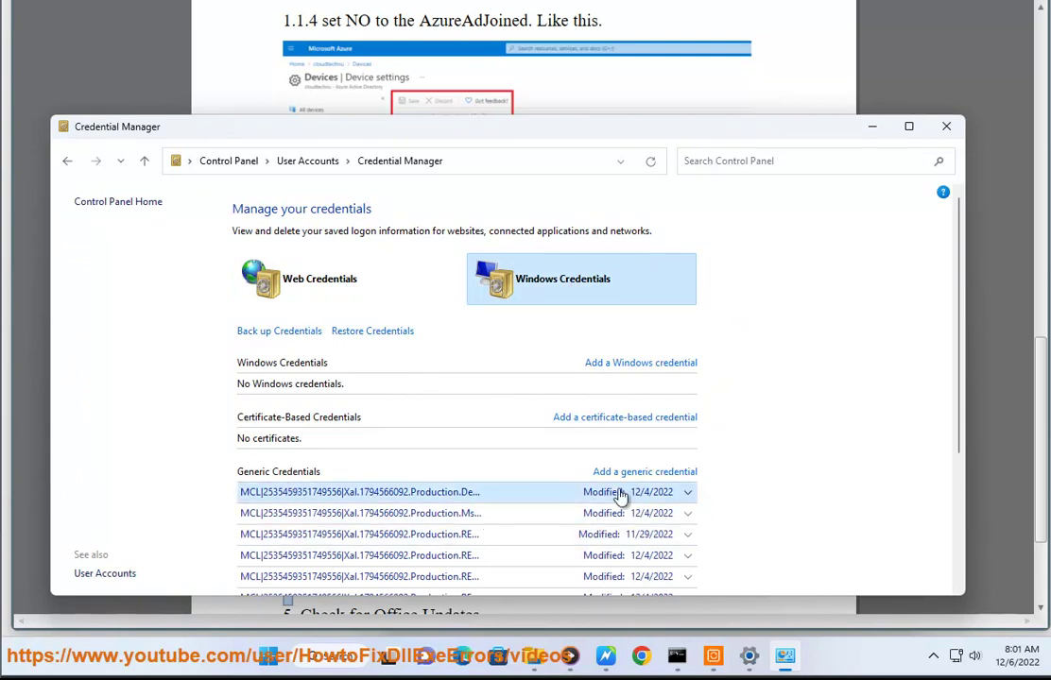
Expand the first generic credential to review its details and removal option, and recheck the MS Teams credentials step in the instructions document.
scroll(689, 506, down, 1)
scroll(683, 510, down, 1)
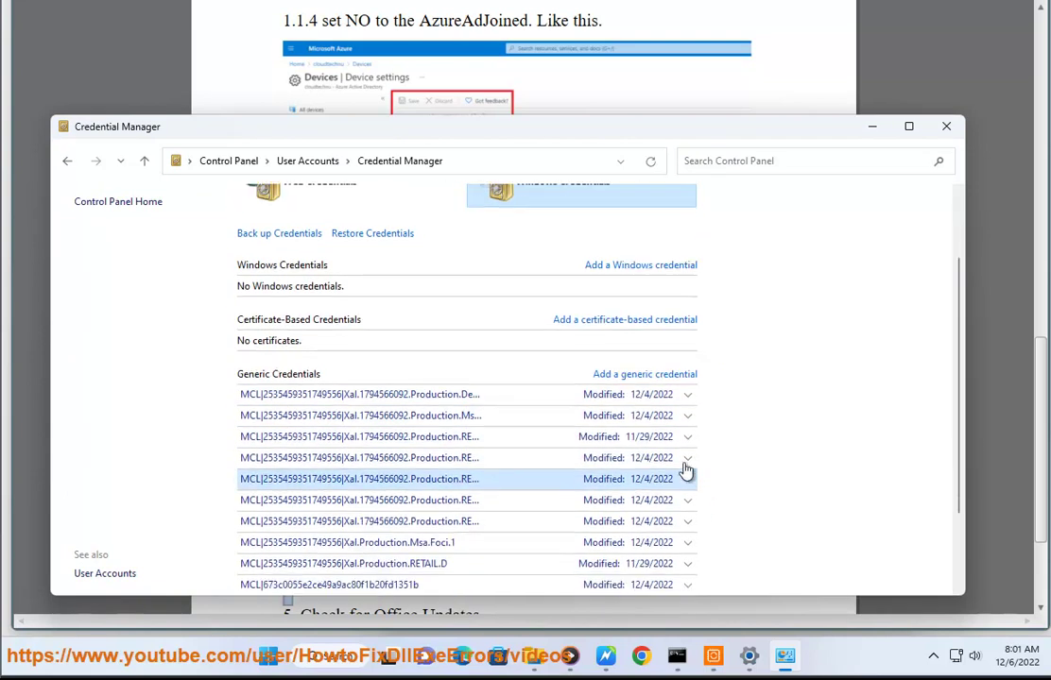
click(689, 395)
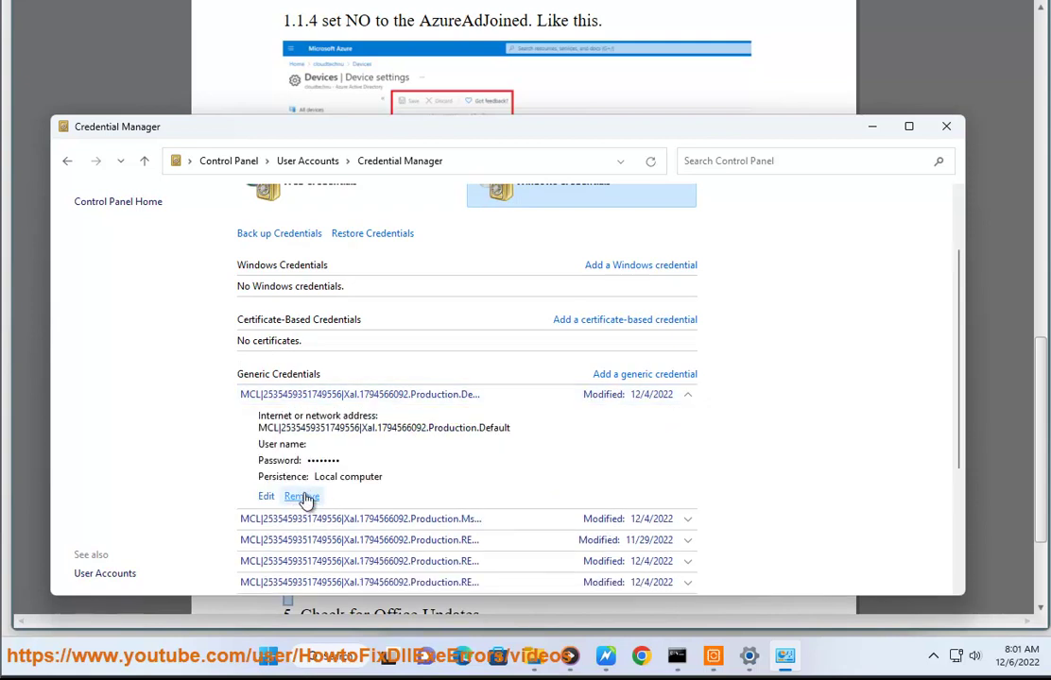
click(609, 661)
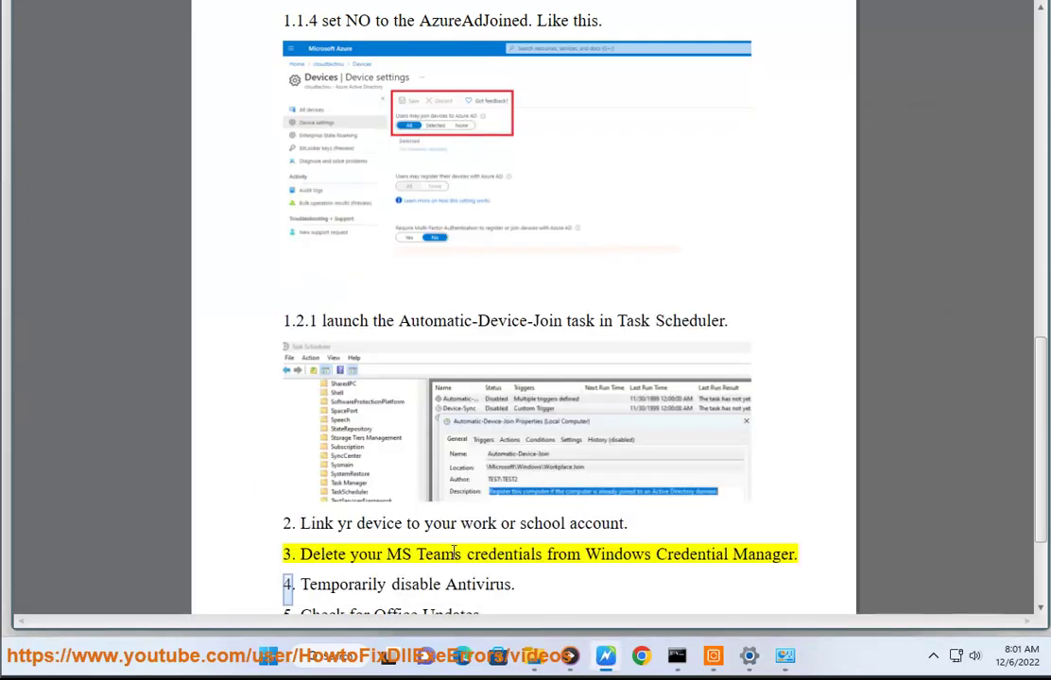
drag(461, 555, 386, 554)
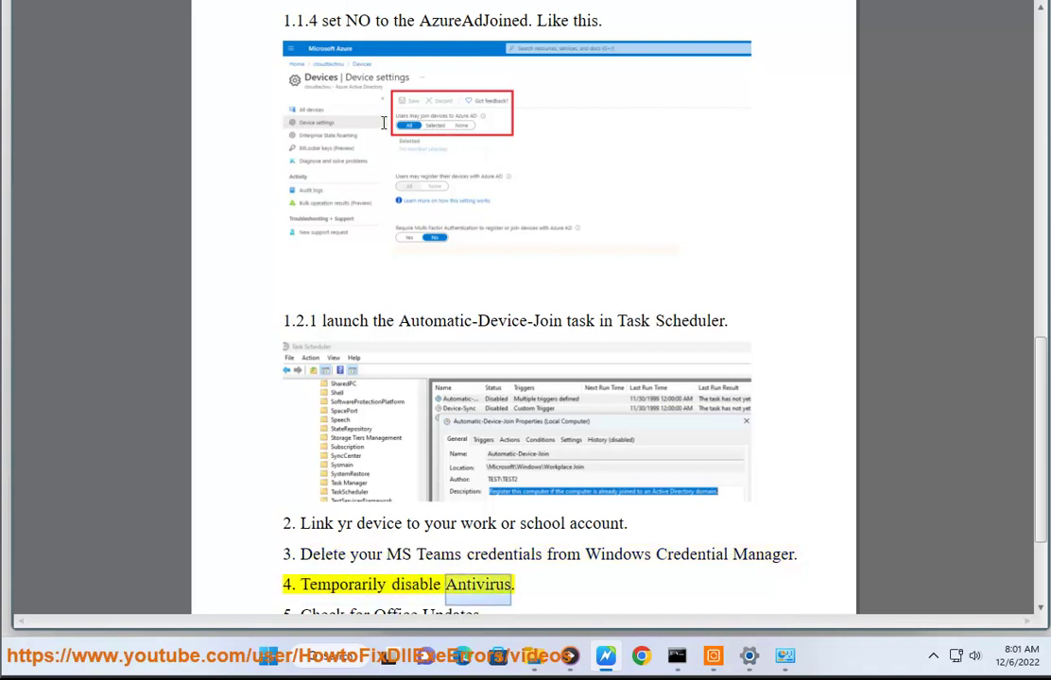
Dismiss the work or school account setup in Settings and review the Virus & threat protection settings in Windows Security, from Real-time protection to Tamper Protection.
click(750, 656)
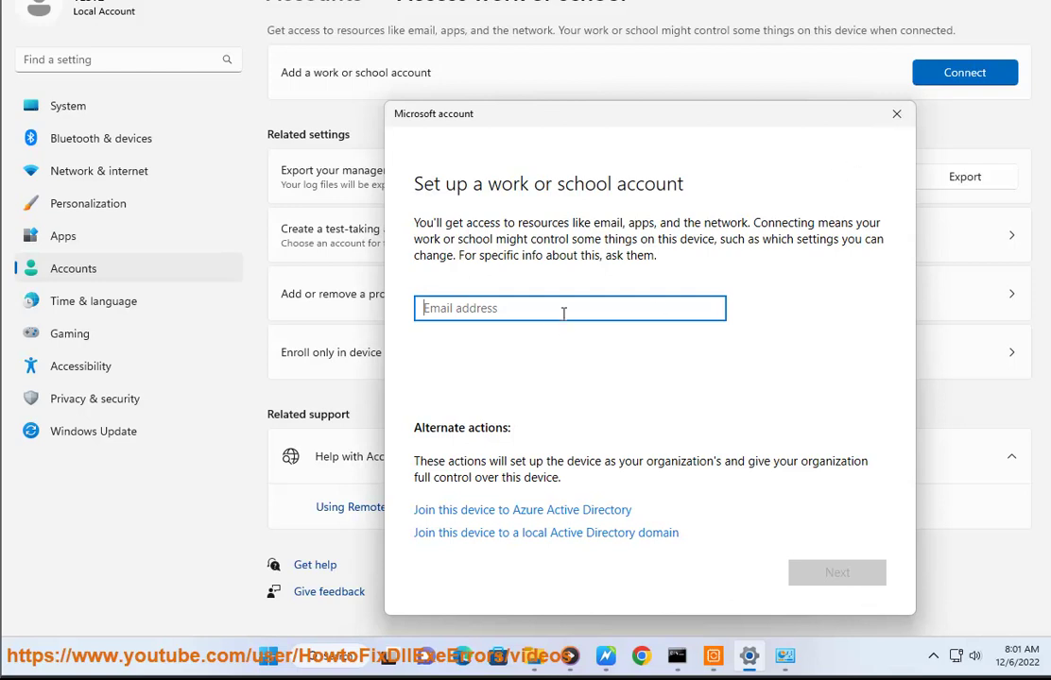
click(896, 114)
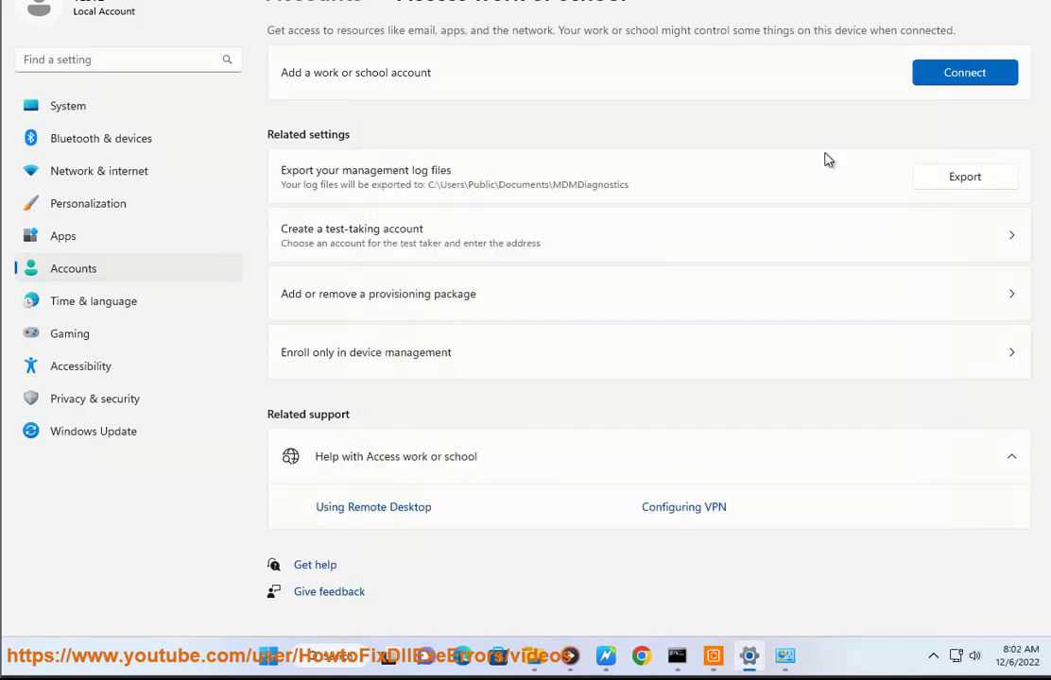
click(85, 398)
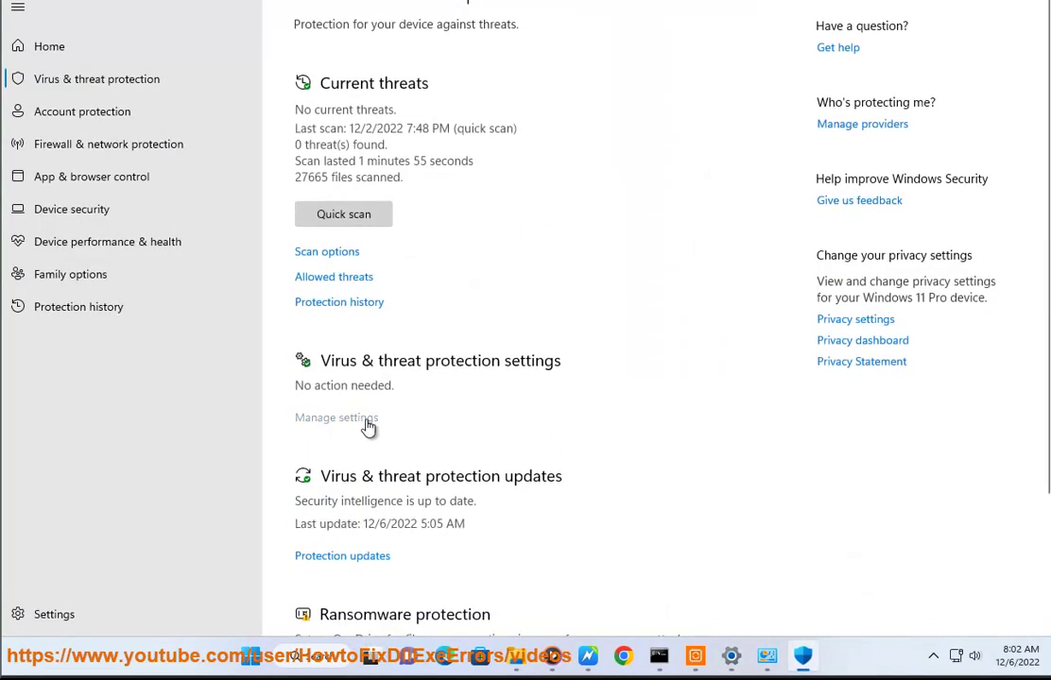
click(368, 424)
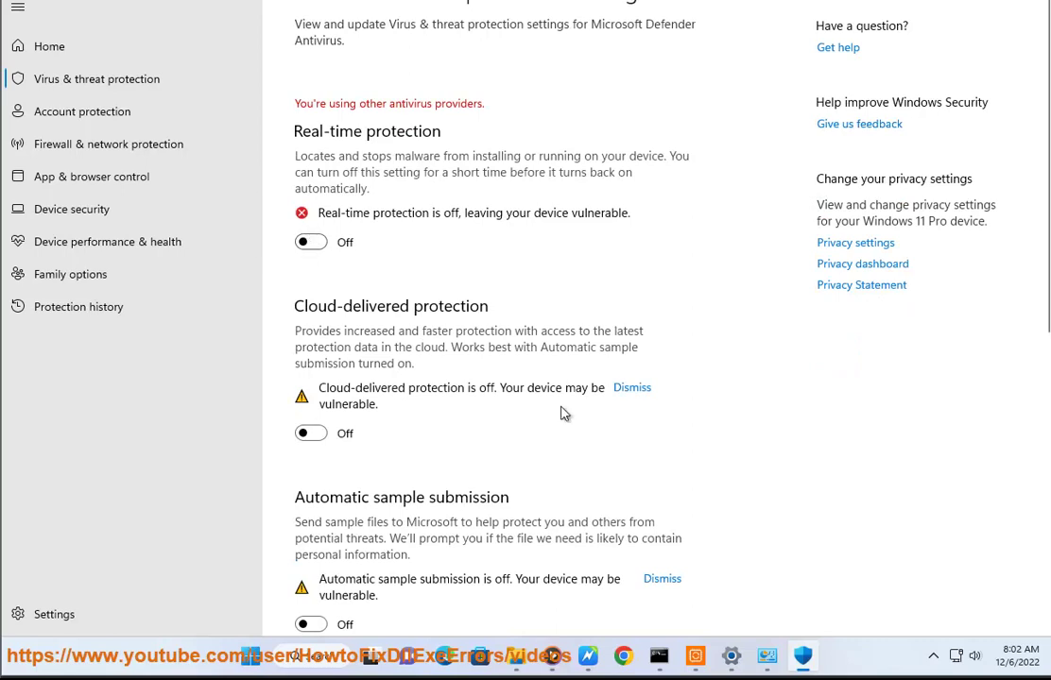
scroll(510, 416, down, 5)
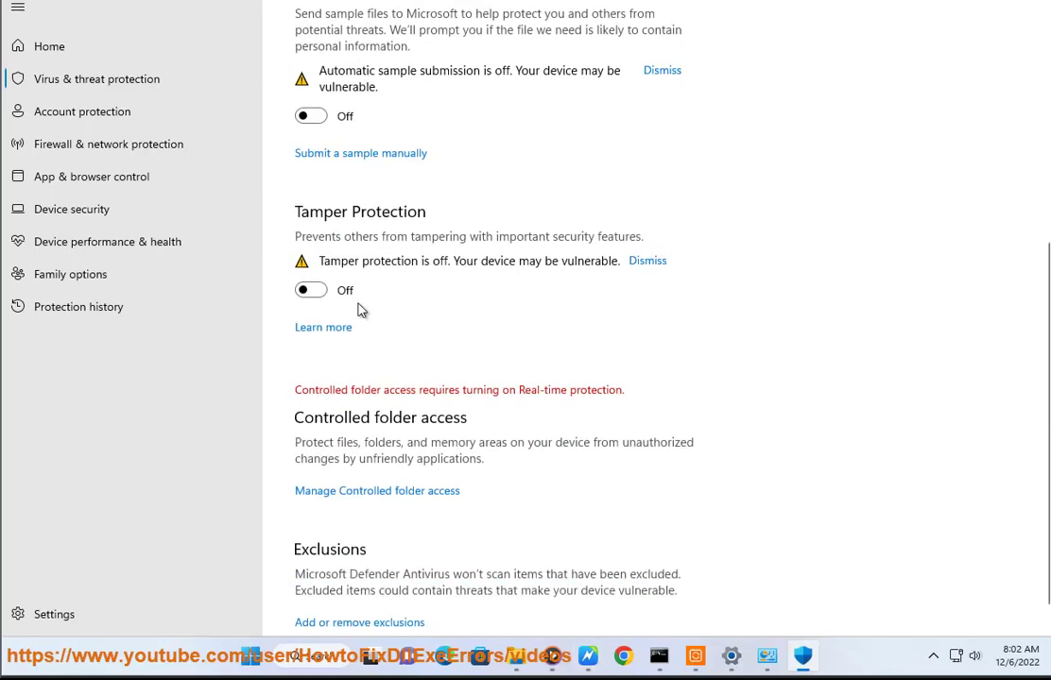
click(588, 655)
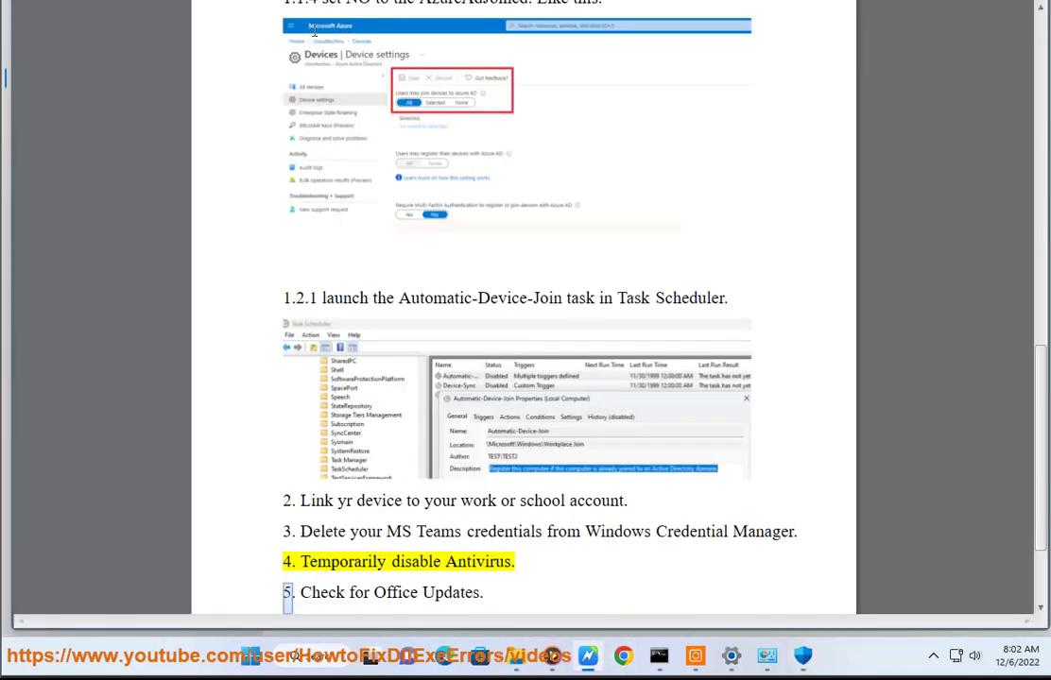